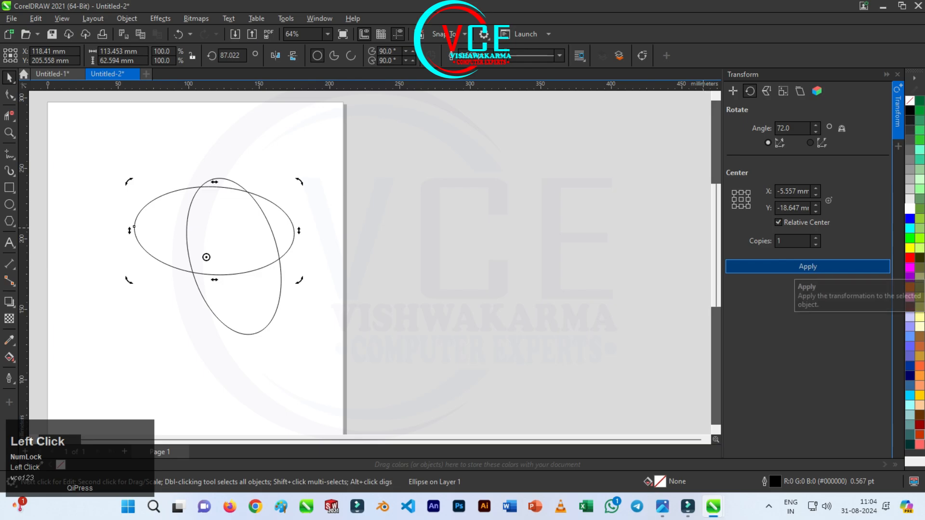
# Add three more copies of the ellipse, each rotated 72° about the shared centre point
pyautogui.click(808, 266)
pyautogui.click(808, 267)
pyautogui.click(807, 266)
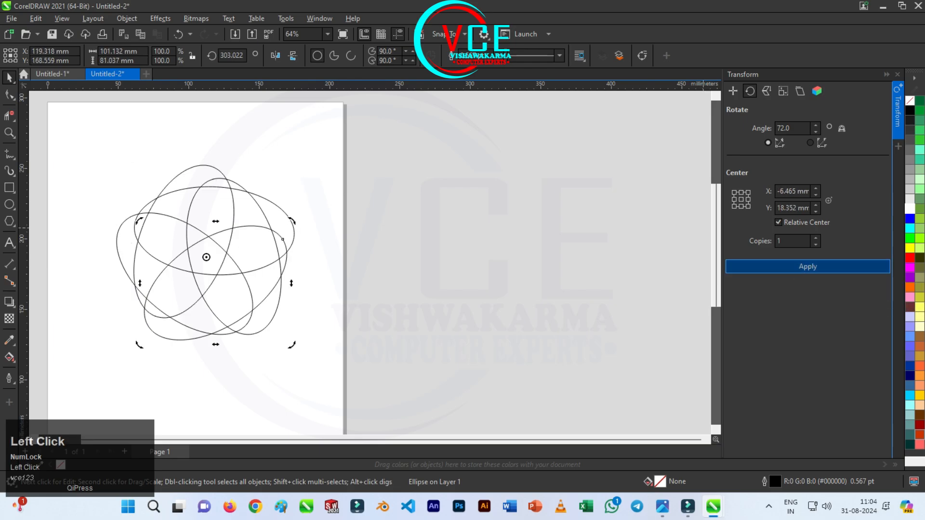
# Delete the ellipse segments crossing inside the uppermost petal with Virtual Segment Delete
pyautogui.scroll(-1, 206, 257)
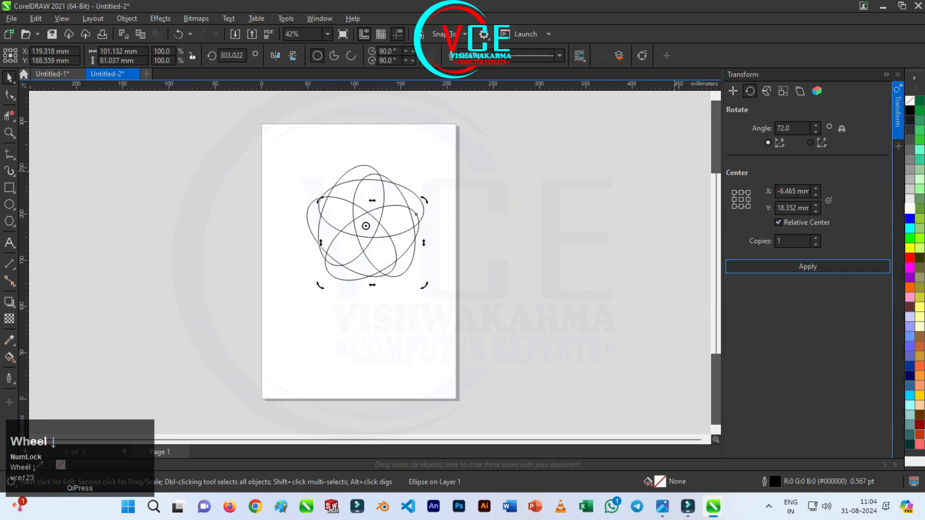
pyautogui.scroll(4, 206, 257)
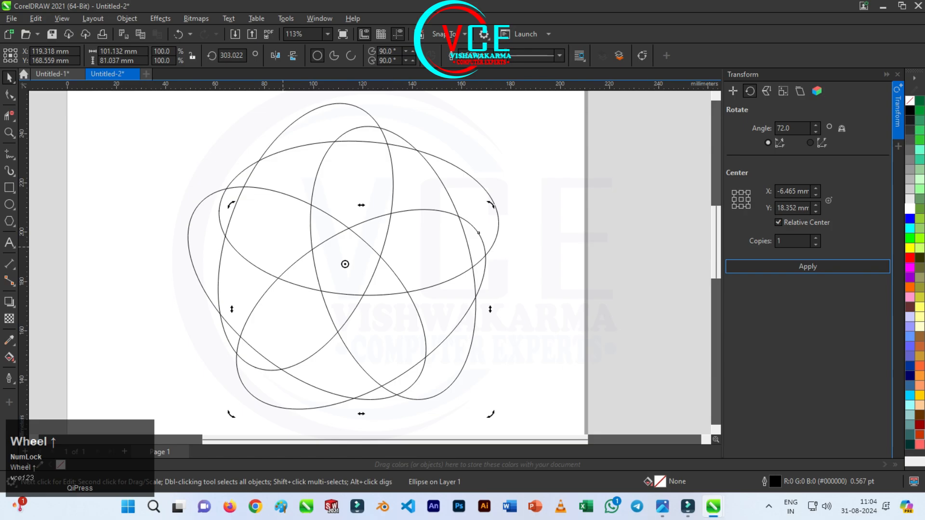
pyautogui.click(11, 116)
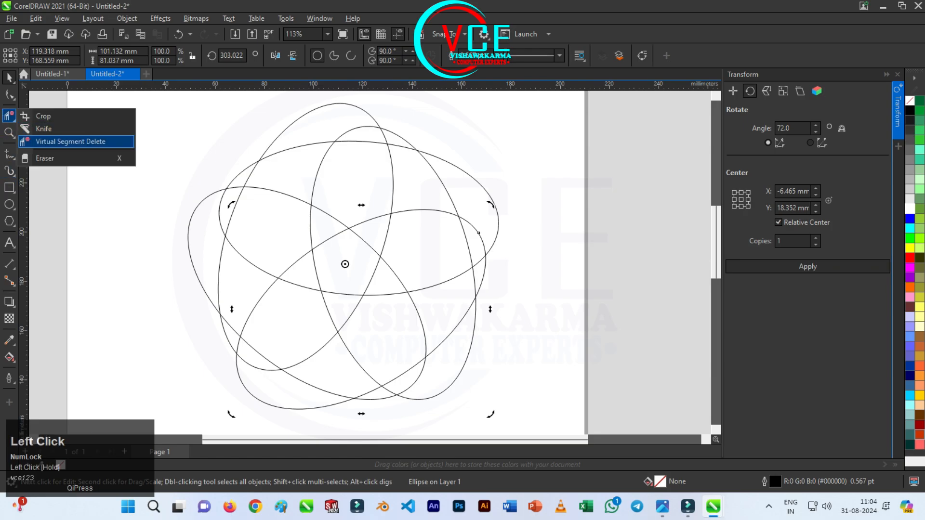
pyautogui.click(67, 142)
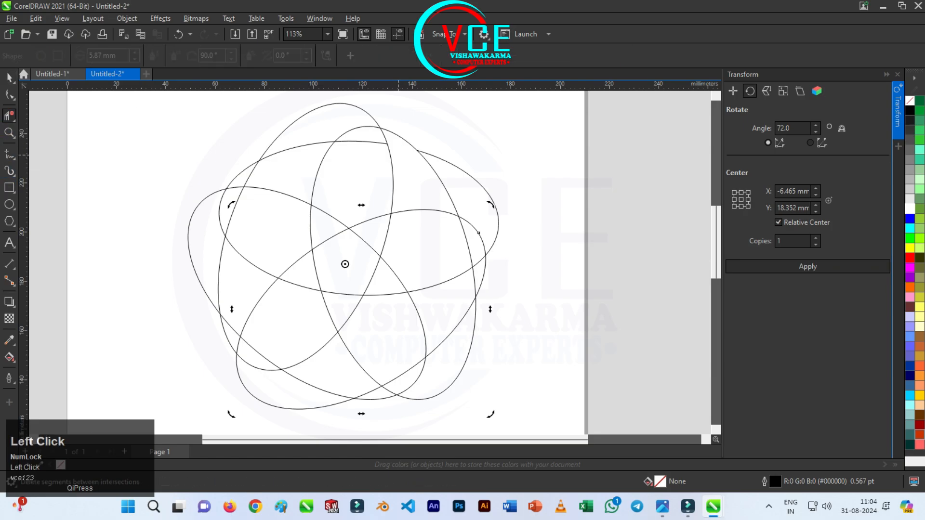
pyautogui.click(392, 173)
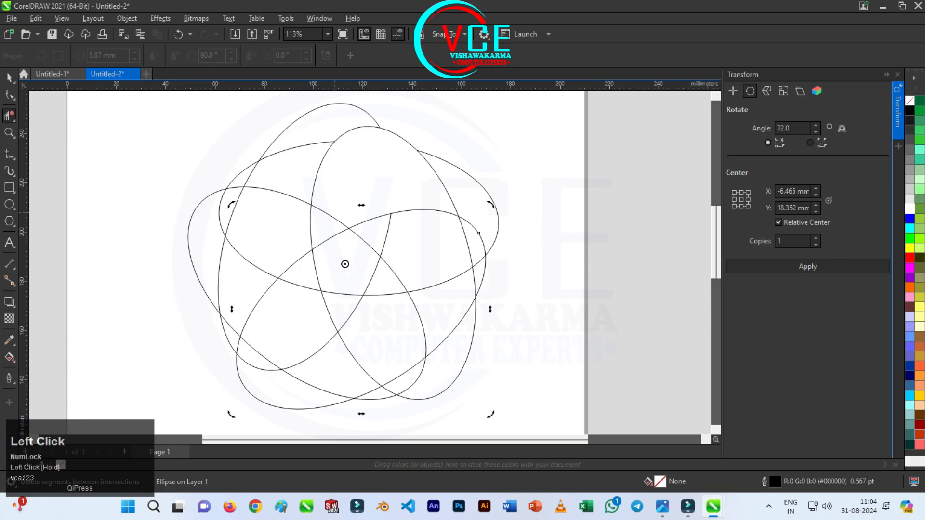
pyautogui.click(330, 216)
pyautogui.click(9, 78)
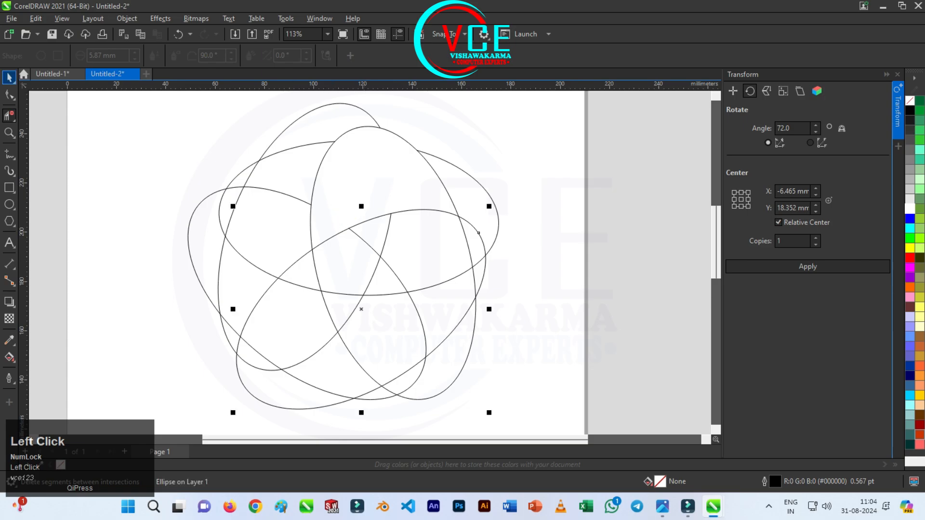
# Fill the cleared uppermost petal region with red (#CC0000) and a black hairline outline using Smart Fill
pyautogui.scroll(-2, 321, 254)
pyautogui.scroll(2, 378, 207)
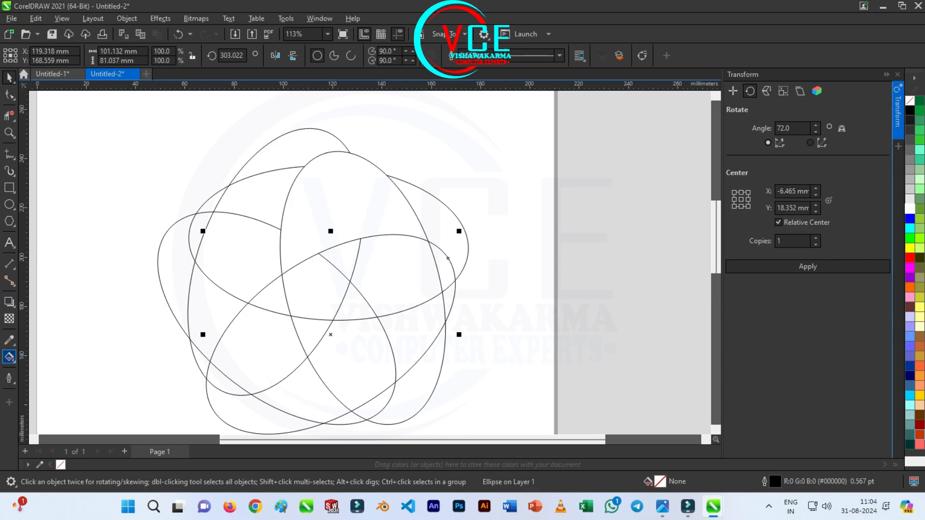
pyautogui.click(9, 357)
pyautogui.click(53, 370)
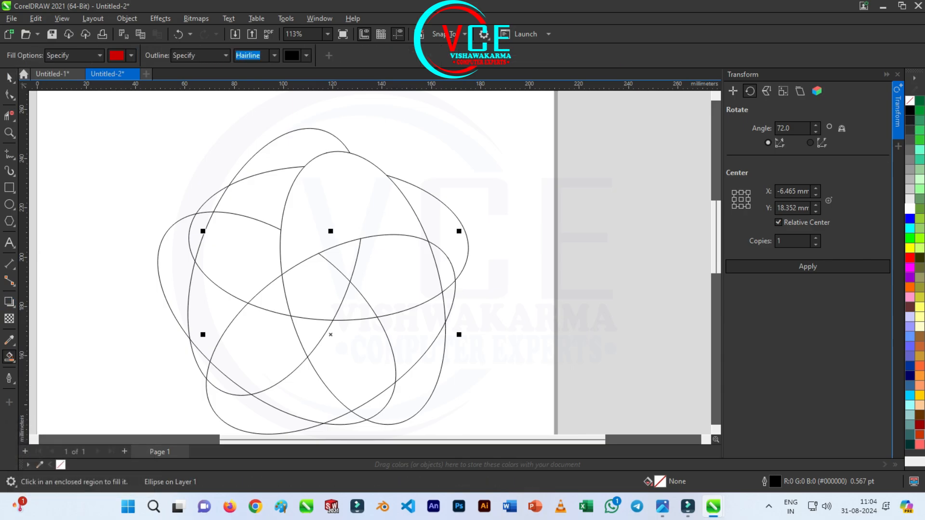
pyautogui.click(338, 198)
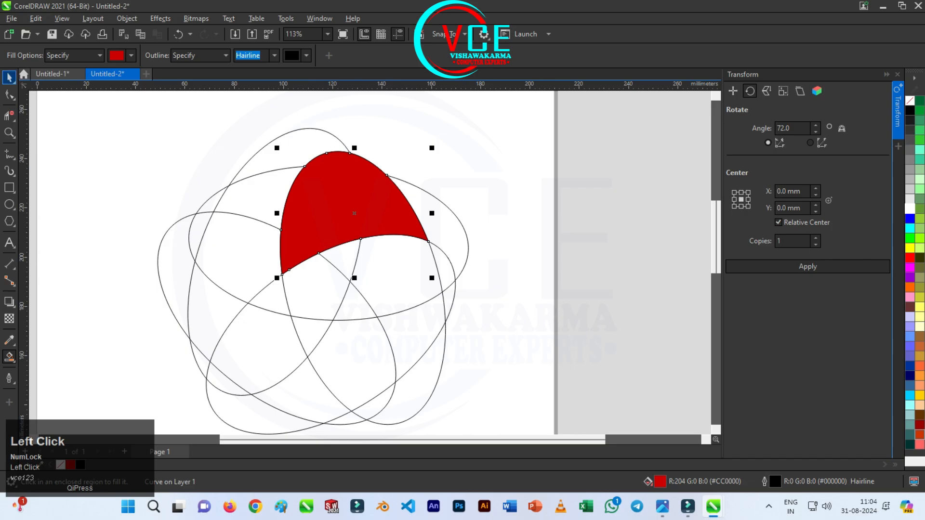
pyautogui.click(10, 77)
pyautogui.click(267, 262)
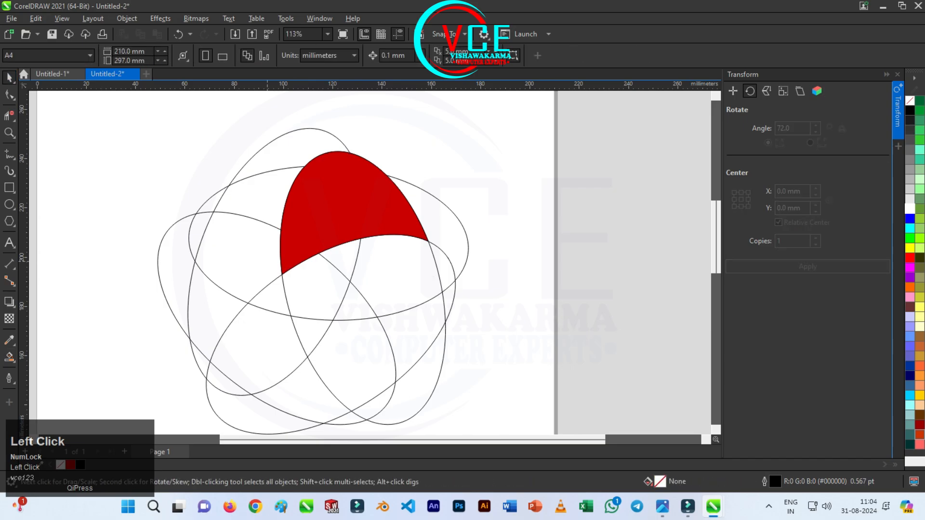
# Delete the ellipse segments lying outside the central pentagon to the left of and below the red petal with Virtual Segment Delete
pyautogui.scroll(3, 330, 288)
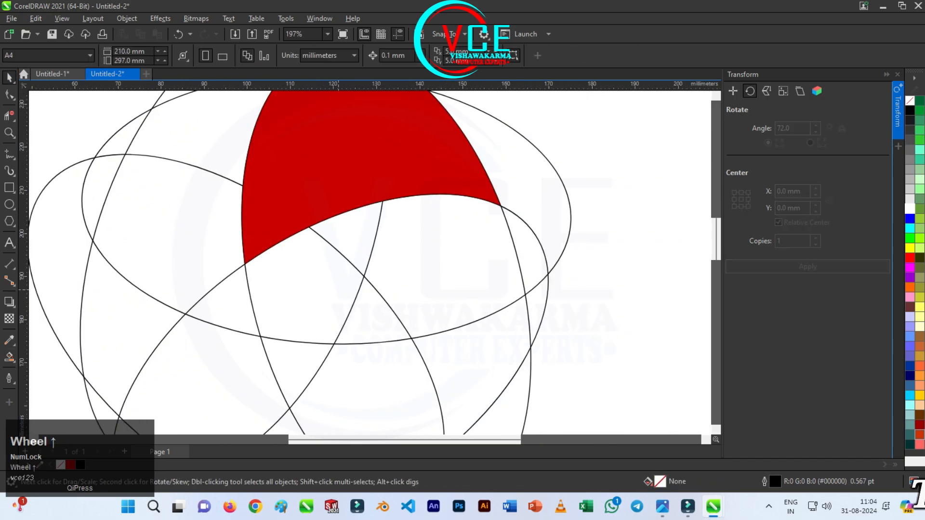
pyautogui.scroll(-3, 227, 225)
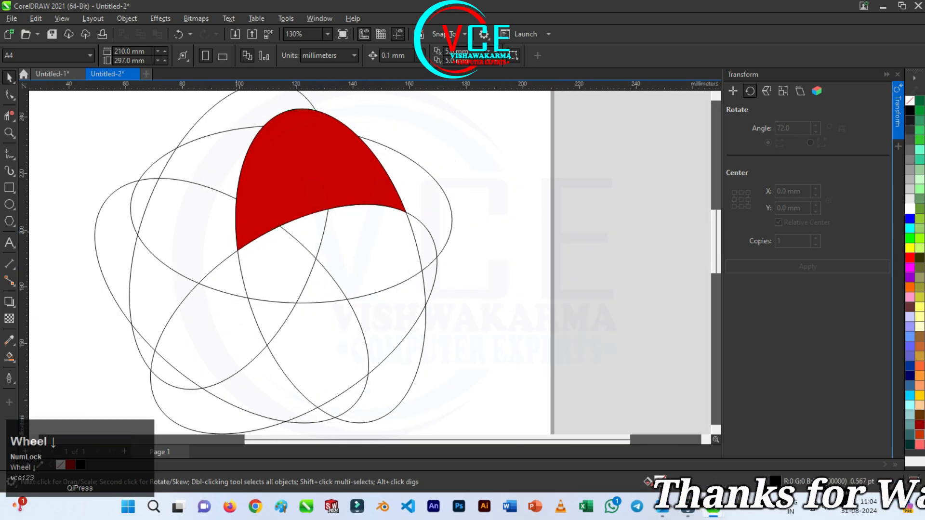
pyautogui.click(10, 116)
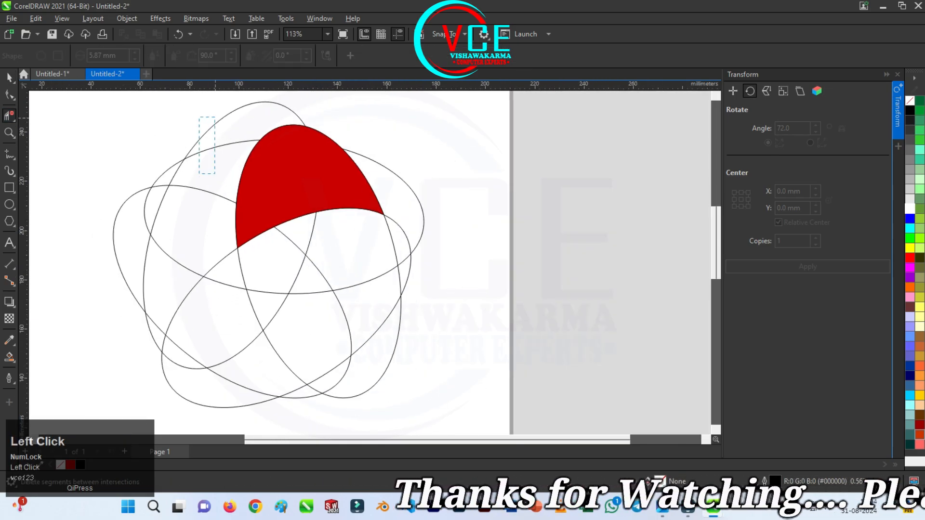
pyautogui.moveTo(199, 117); pyautogui.dragTo(215, 173)
pyautogui.moveTo(175, 211); pyautogui.dragTo(101, 264)
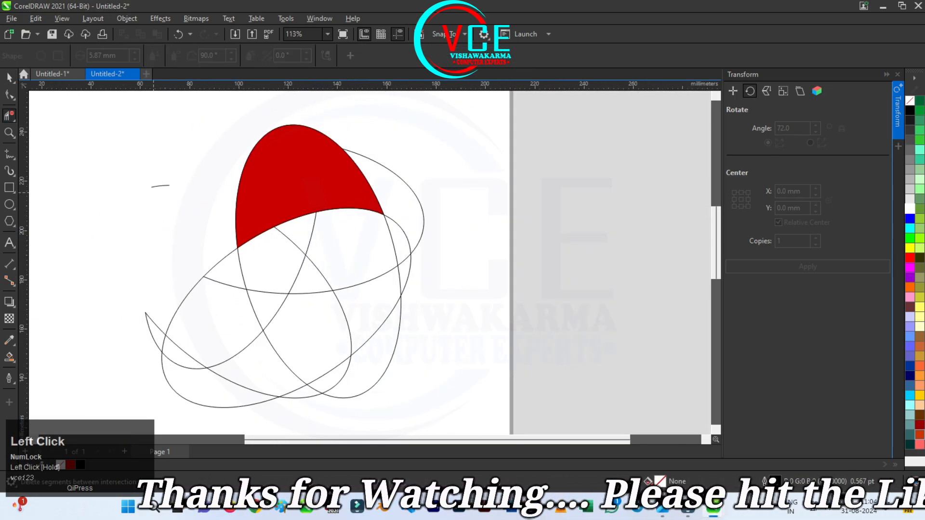
pyautogui.moveTo(206, 268); pyautogui.dragTo(161, 378)
pyautogui.moveTo(454, 326); pyautogui.dragTo(330, 379)
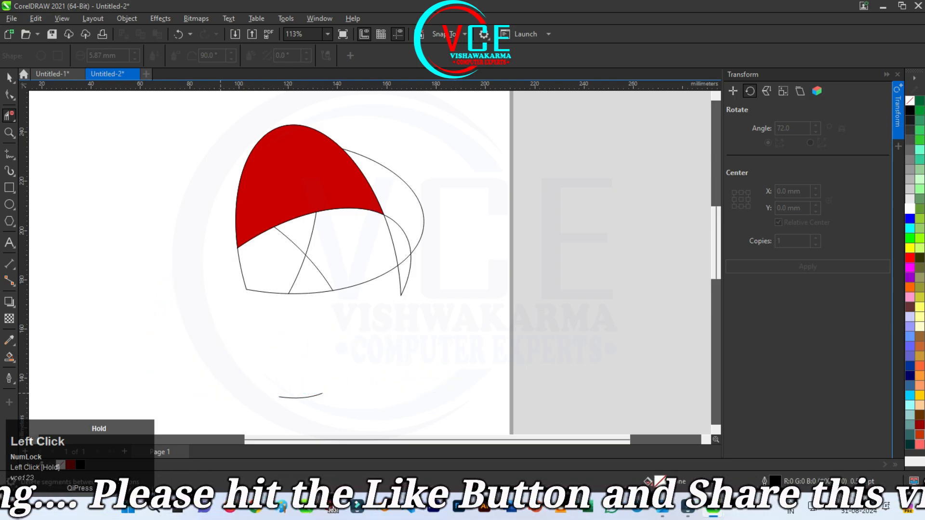
# Delete the remaining ellipse segments to the right of the central pentagon, keeping only its five curved sides below the red petal
pyautogui.moveTo(438, 185); pyautogui.dragTo(401, 288)
pyautogui.moveTo(409, 241); pyautogui.dragTo(361, 304)
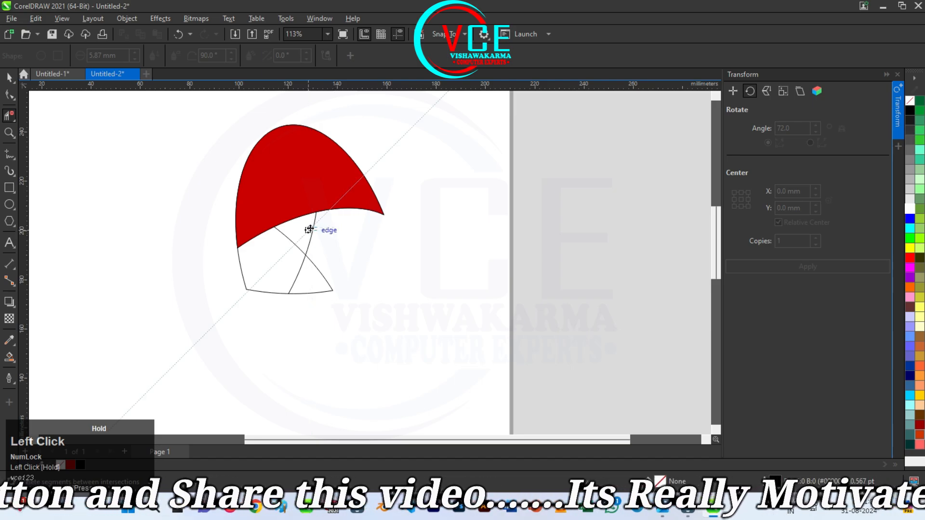
pyautogui.click(311, 231)
pyautogui.moveTo(322, 259); pyautogui.dragTo(319, 314)
pyautogui.hotkey('ctrl', 'z')
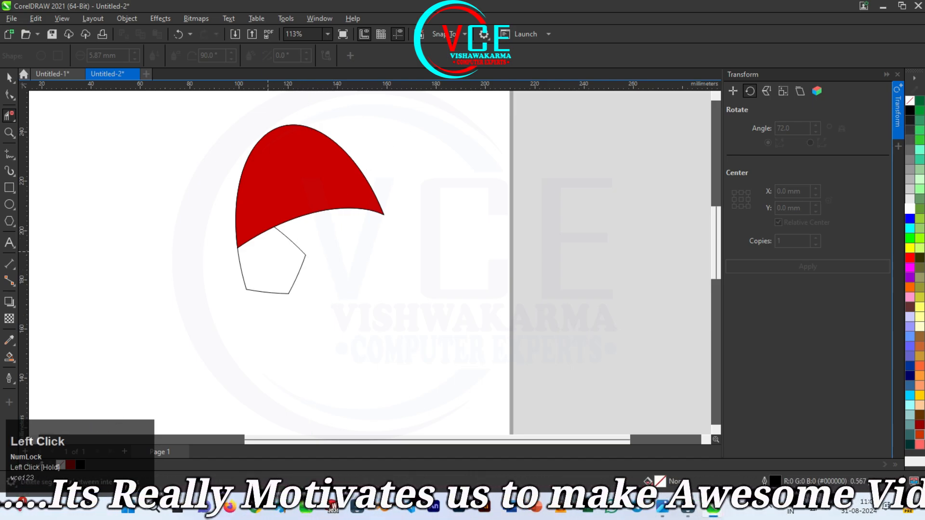
# Draw two straight lines, about 27 mm and 26 mm long, from the pentagon's right and top corners to the middles of the opposite sides
pyautogui.scroll(2, 266, 250)
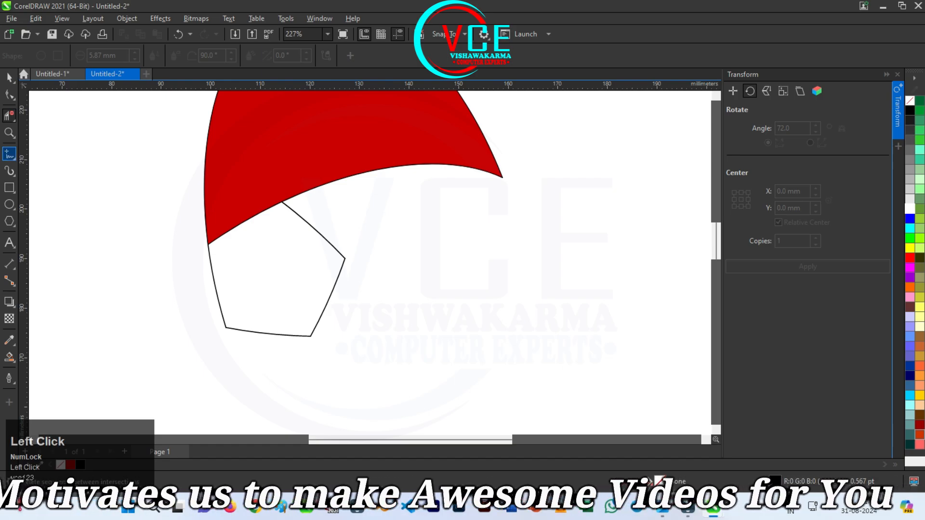
pyautogui.click(9, 154)
pyautogui.click(44, 153)
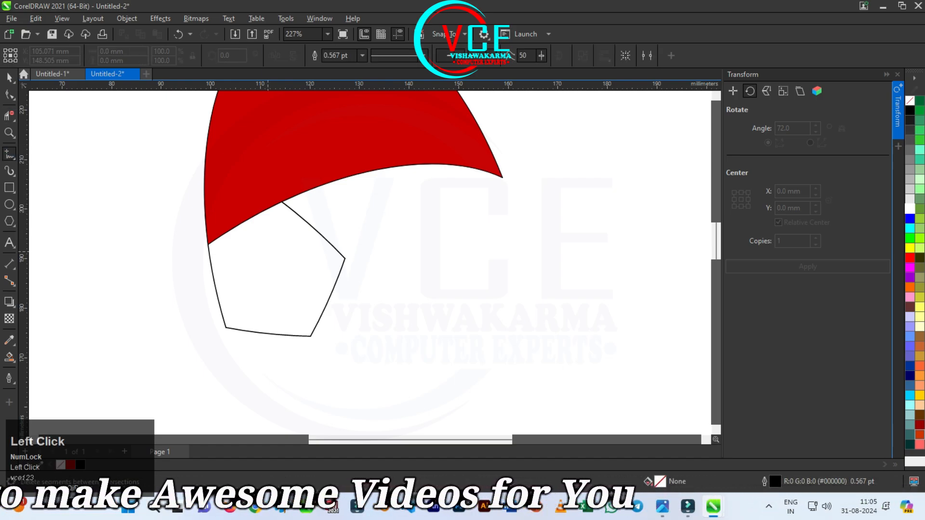
pyautogui.click(345, 258)
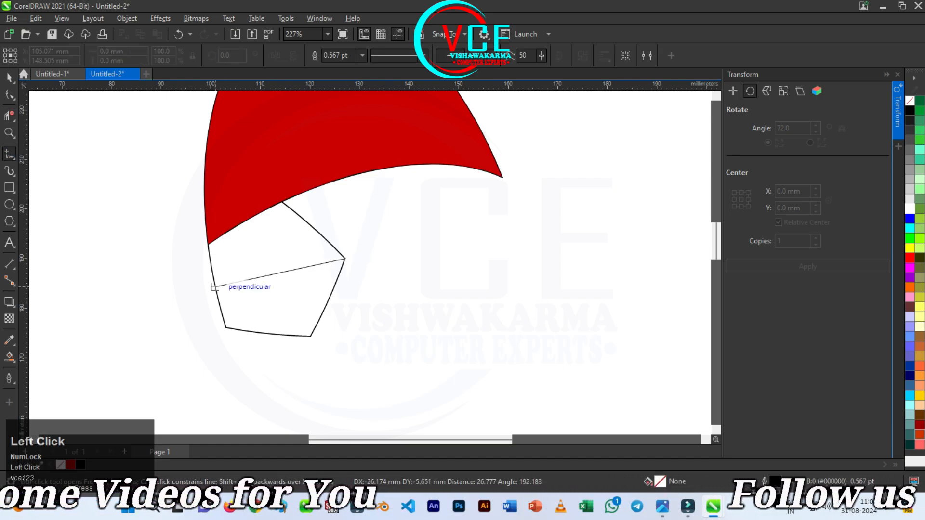
pyautogui.click(213, 287)
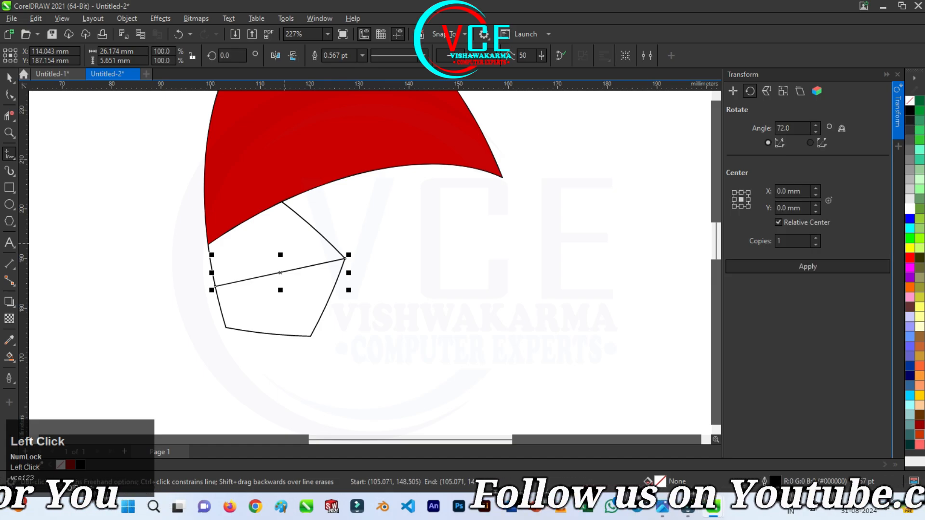
pyautogui.click(281, 201)
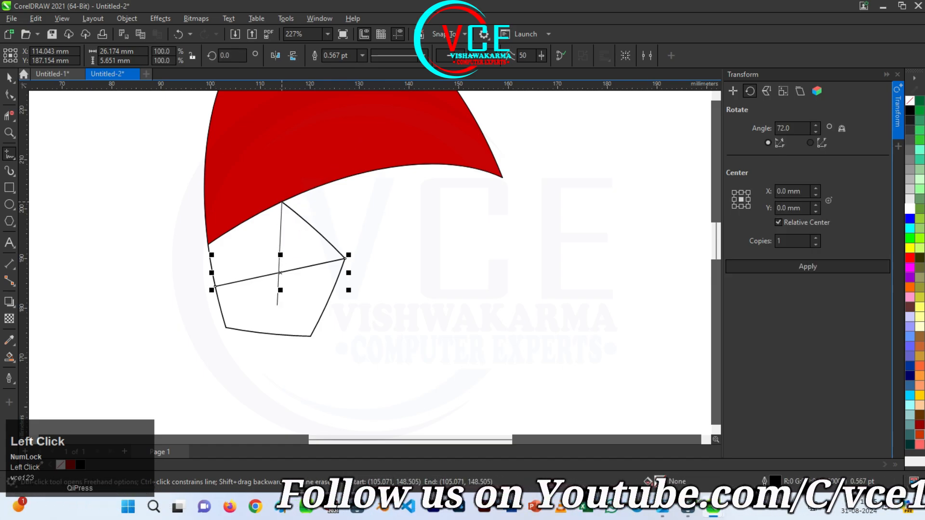
pyautogui.click(268, 331)
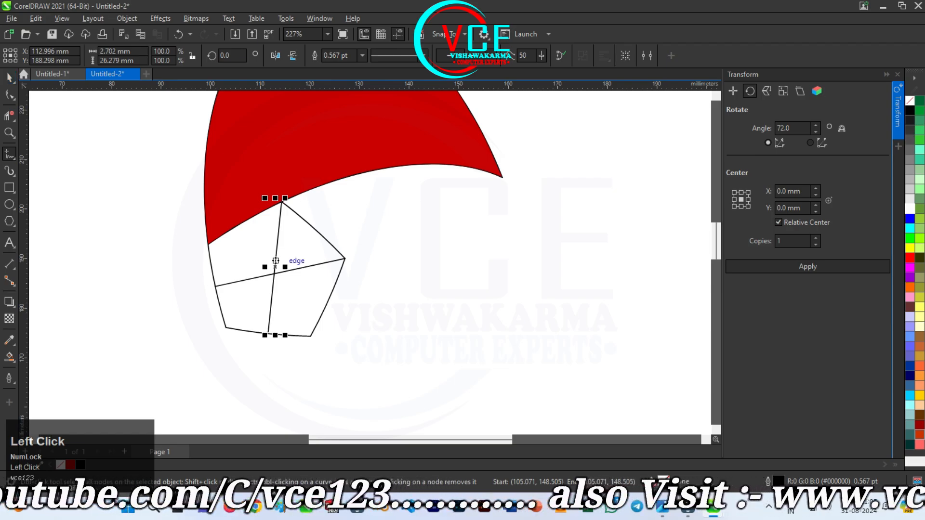
pyautogui.press('space')
# Apply an elliptical fountain fill to the red petal, running from white at the centre to red at the edge
pyautogui.scroll(-2, 276, 260)
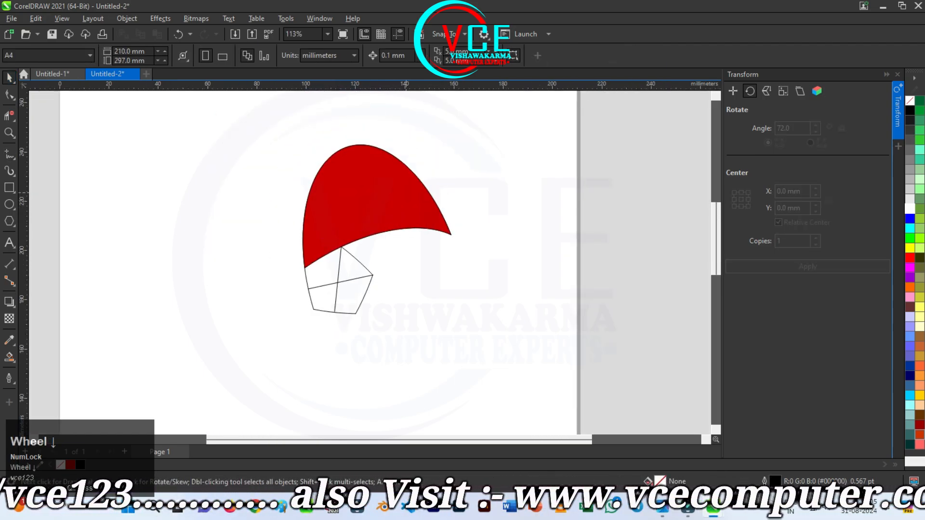
pyautogui.scroll(1, 405, 192)
pyautogui.click(387, 183)
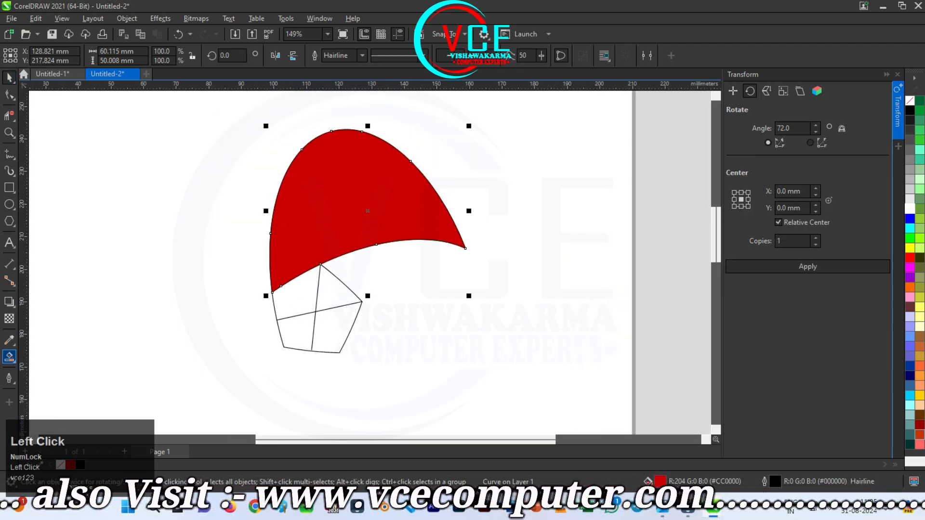
pyautogui.click(8, 357)
pyautogui.click(57, 357)
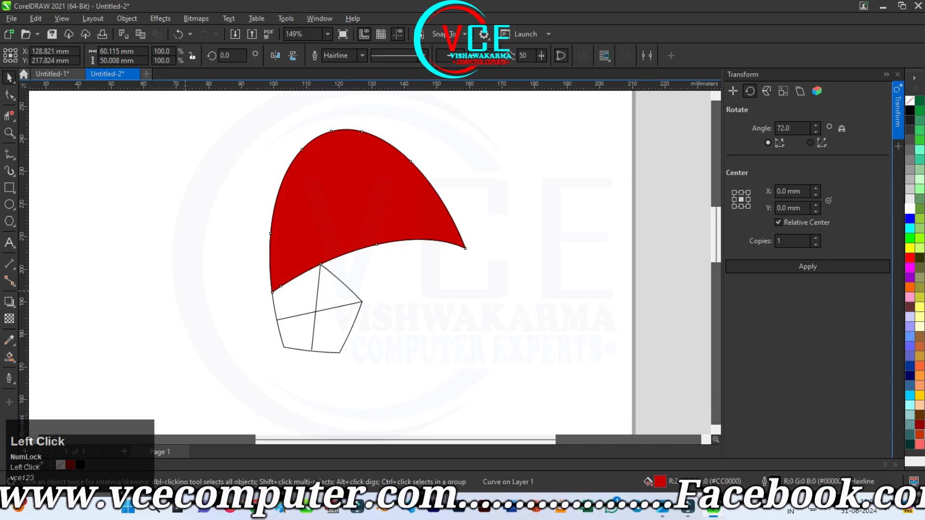
pyautogui.click(44, 55)
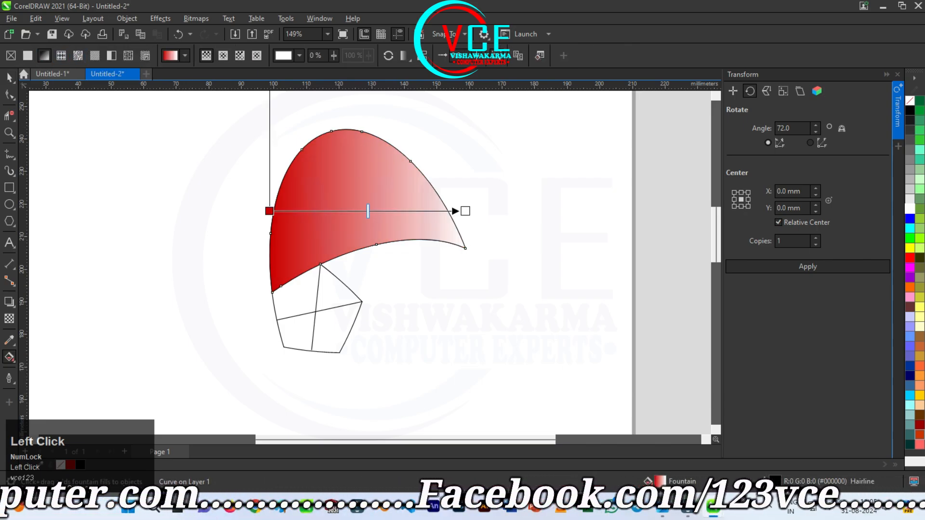
pyautogui.click(223, 55)
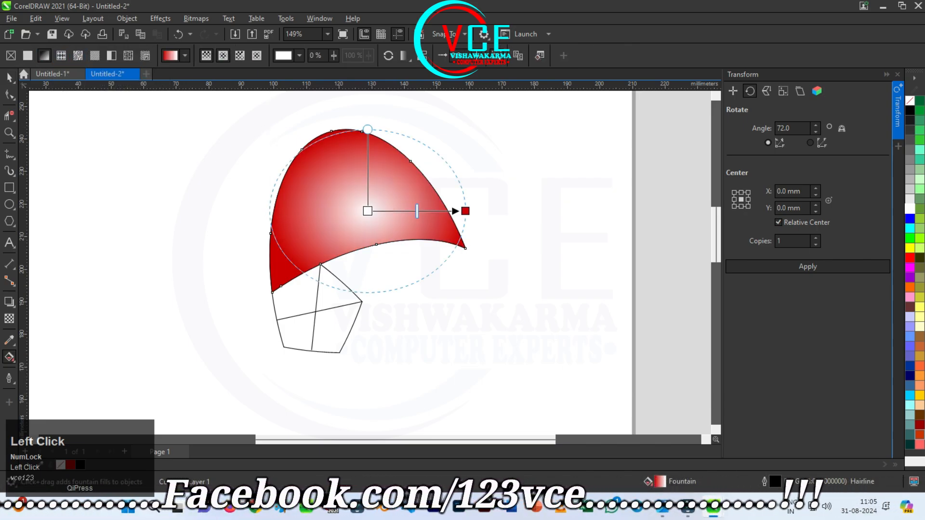
# Move the fountain fill's white centre to the middle of the petal's lower edge and stretch its ellipse beyond the petal's tip
pyautogui.moveTo(368, 210); pyautogui.dragTo(358, 246)
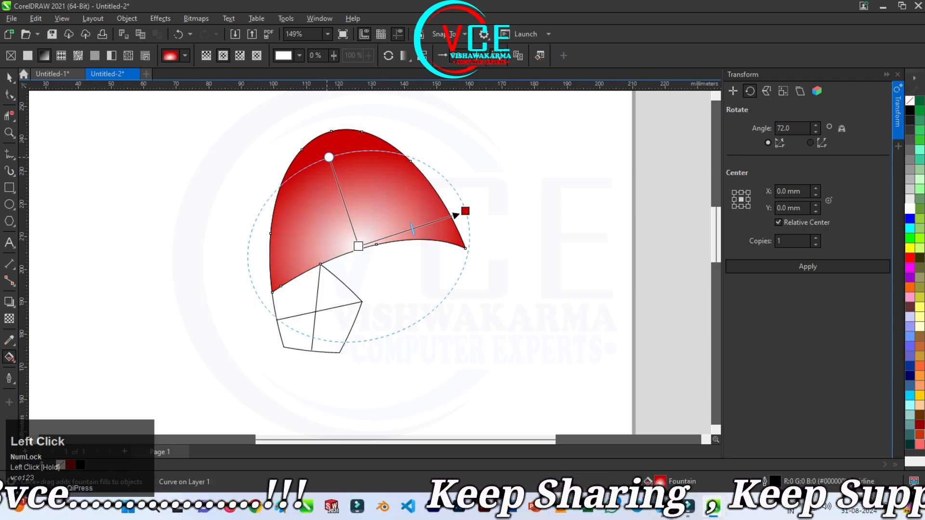
pyautogui.moveTo(328, 157); pyautogui.dragTo(327, 145)
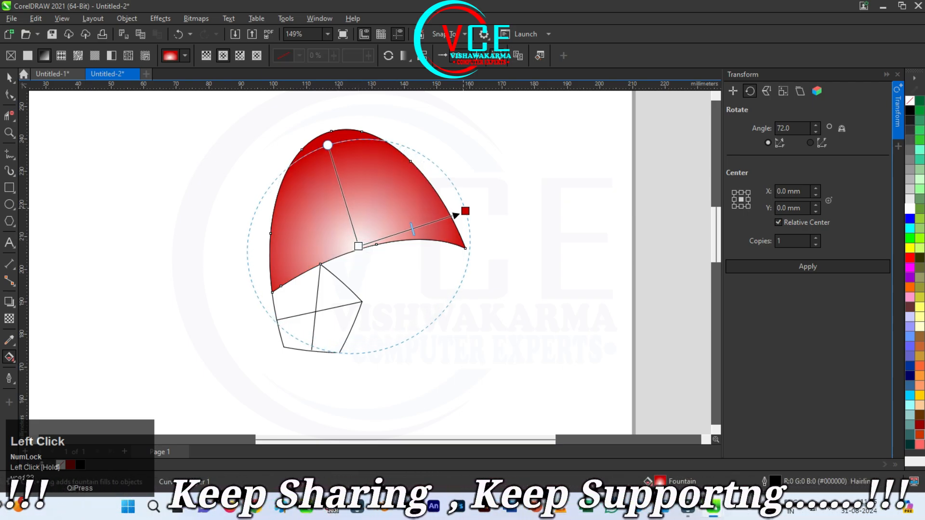
pyautogui.moveTo(465, 210); pyautogui.dragTo(503, 201)
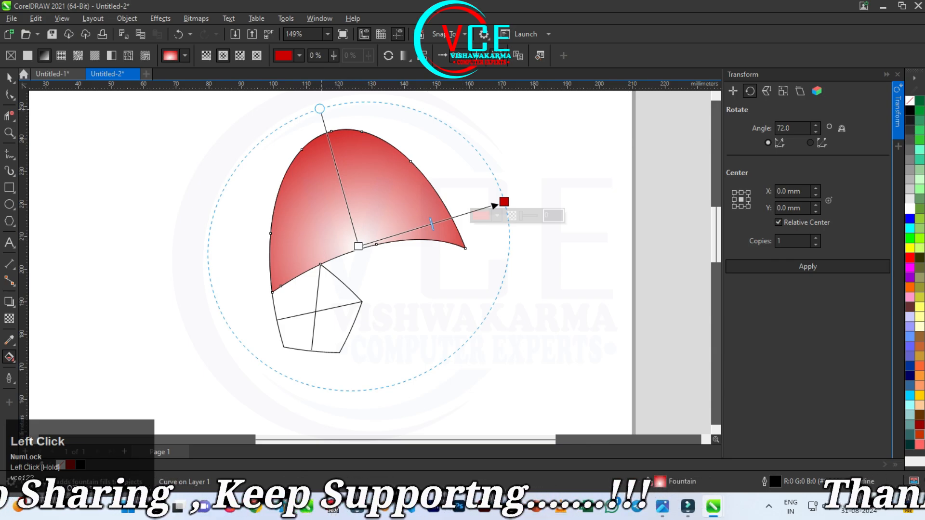
pyautogui.moveTo(319, 108); pyautogui.dragTo(326, 126)
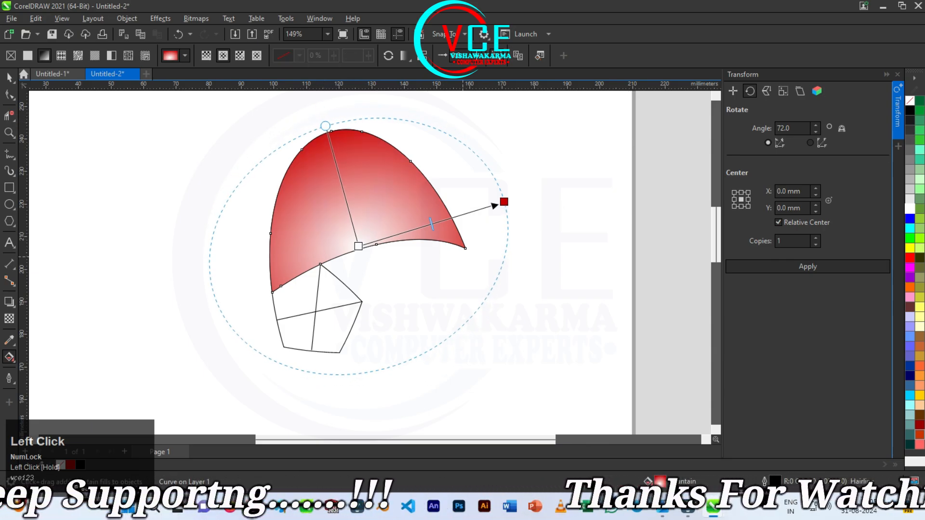
pyautogui.moveTo(358, 247); pyautogui.dragTo(360, 252)
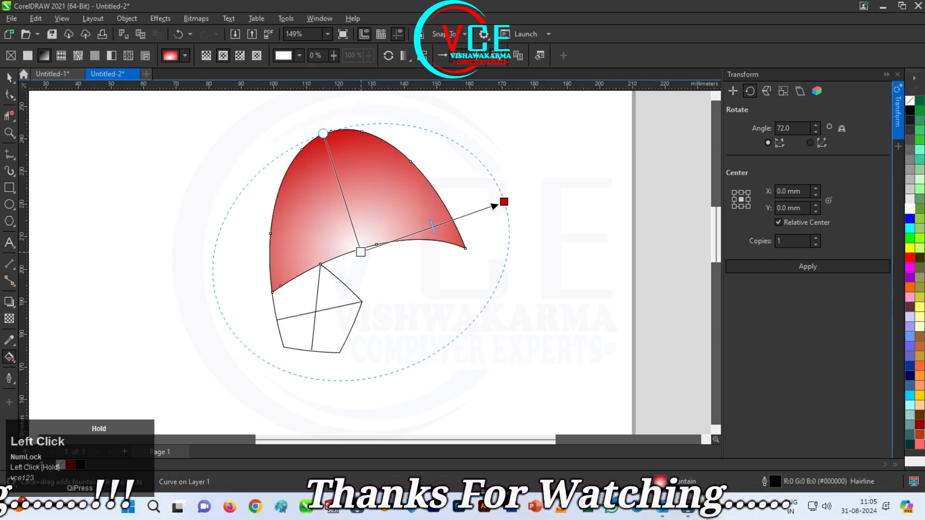
pyautogui.click(9, 78)
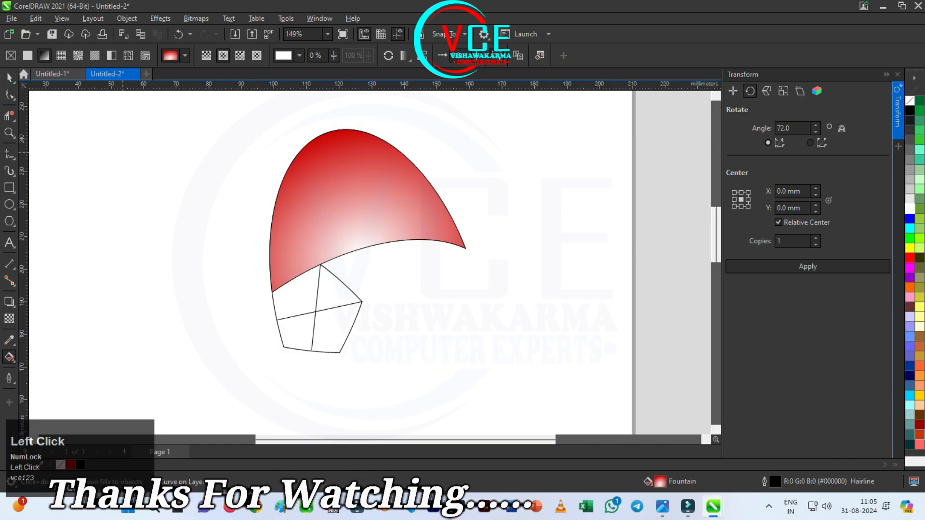
# Draw a straight freehand line inside the petal near its upper-right edge, spanning about 21 mm horizontally and 11 mm vertically
pyautogui.scroll(3, 397, 126)
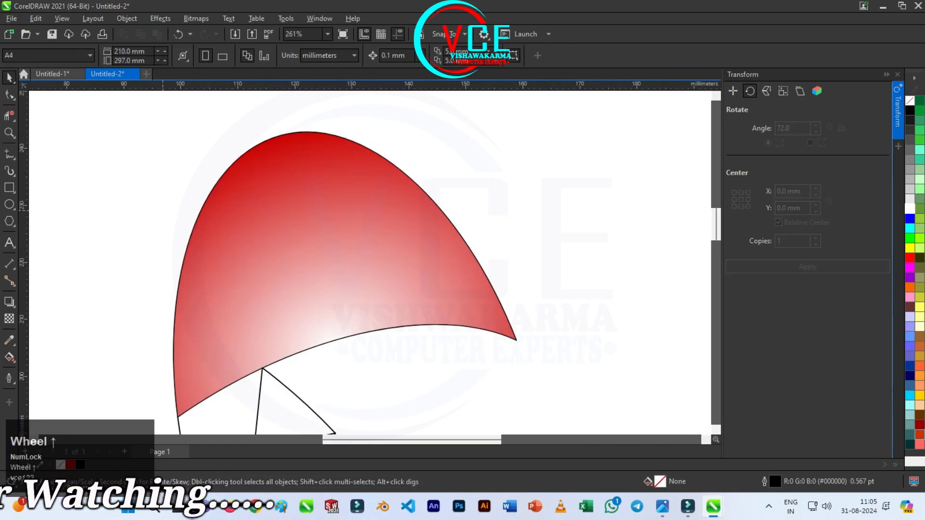
pyautogui.click(10, 154)
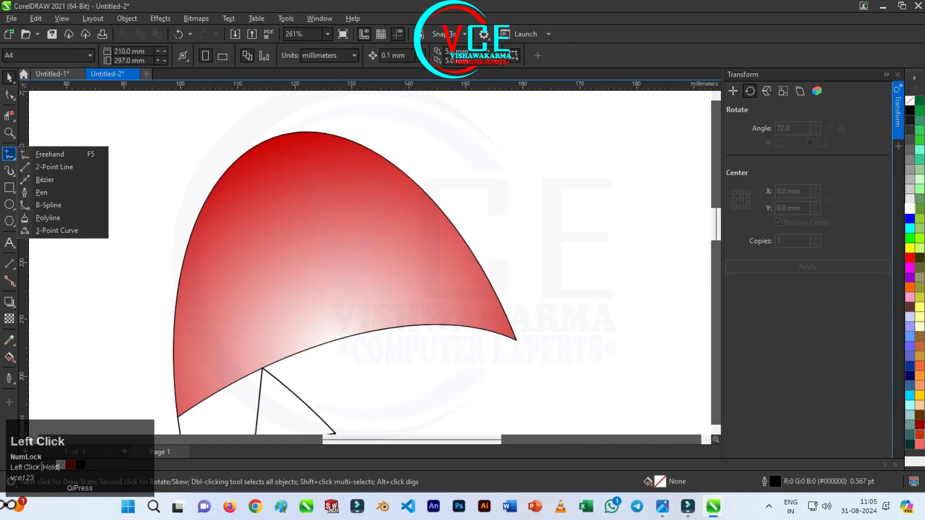
pyautogui.click(49, 154)
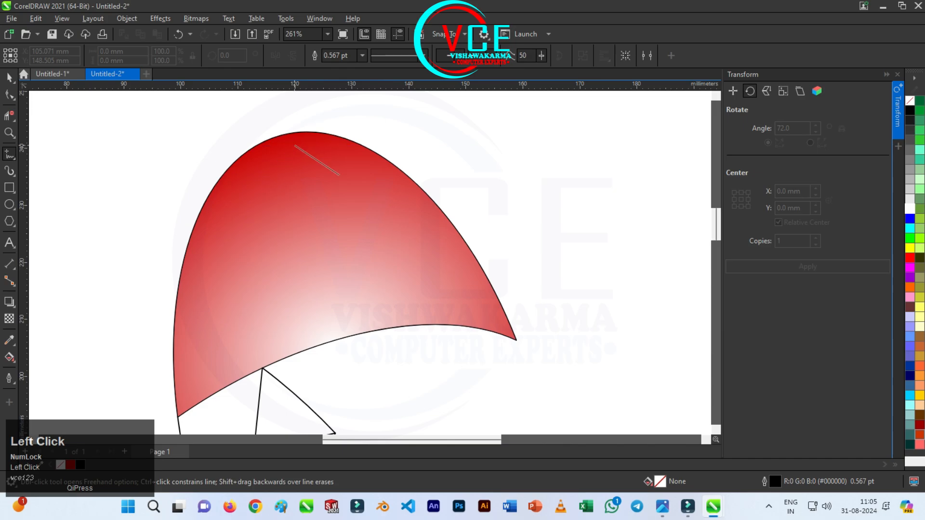
pyautogui.click(417, 209)
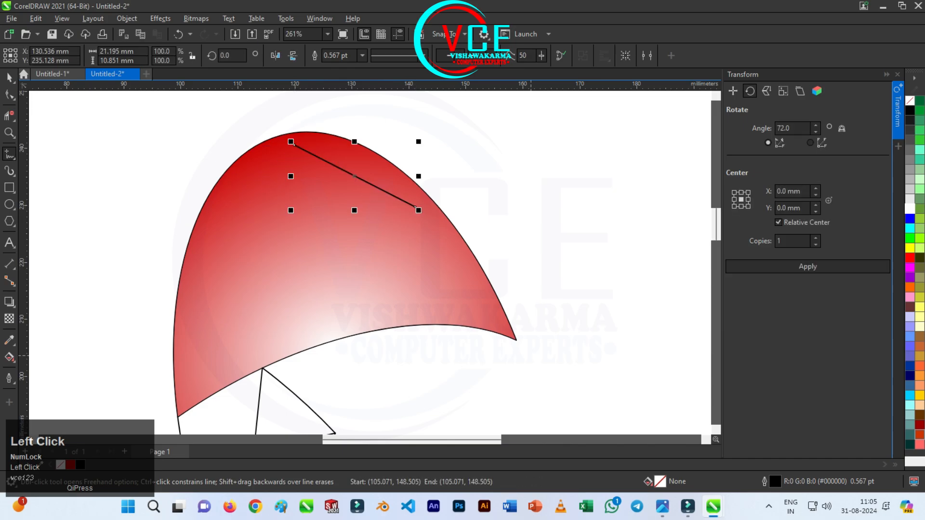
# Convert the line inside the petal to a curve and bend its middle outward to follow the petal's upper-right edge
pyautogui.click(10, 94)
pyautogui.scroll(2, 396, 117)
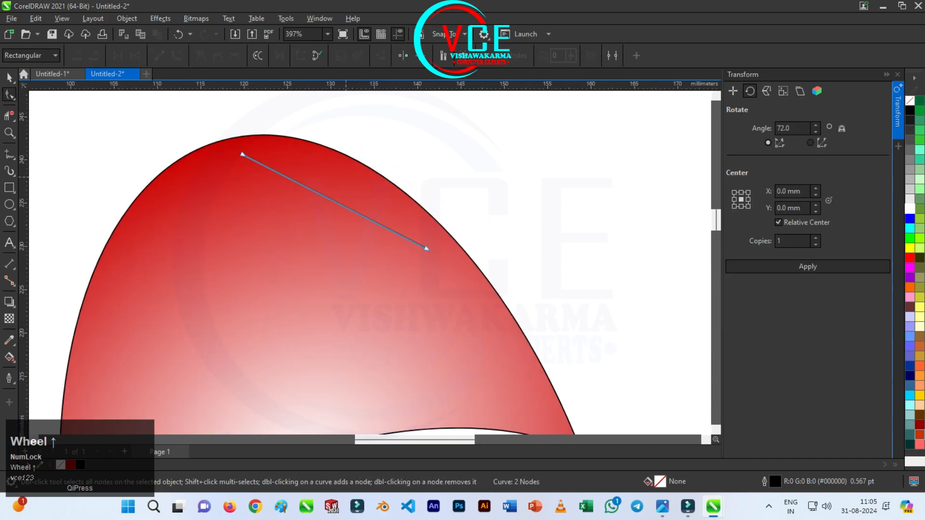
pyautogui.click(333, 201)
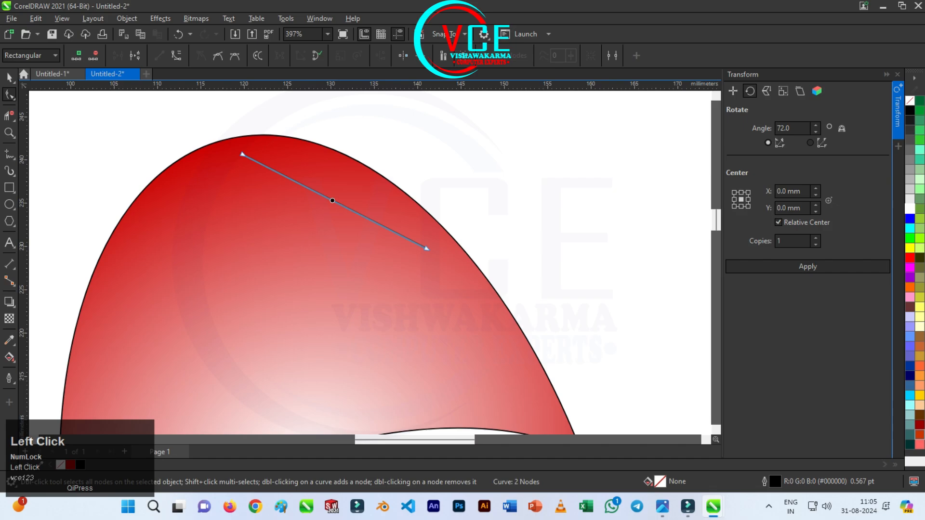
pyautogui.click(177, 56)
pyautogui.moveTo(332, 202); pyautogui.dragTo(342, 189)
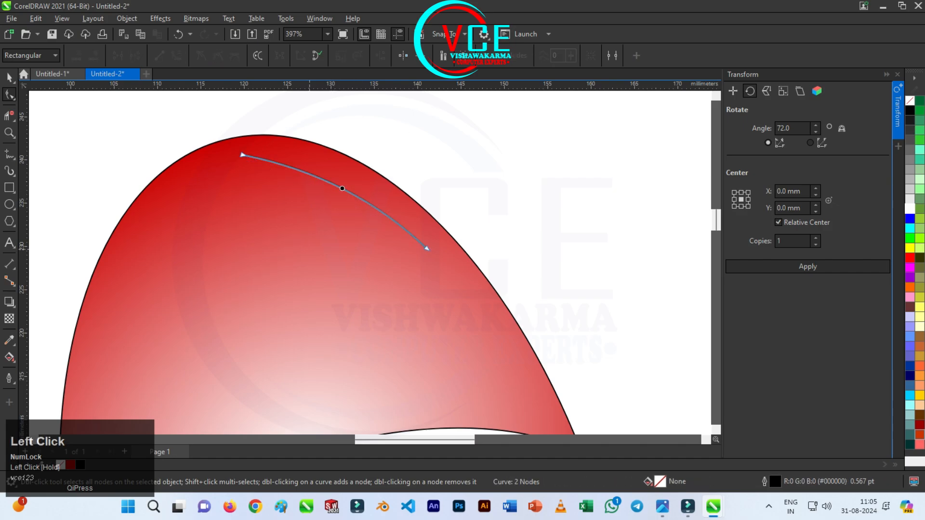
# Apply a tapered Artistic Media preset stroke to the curve with a stroke width of 2.262 mm
pyautogui.click(9, 154)
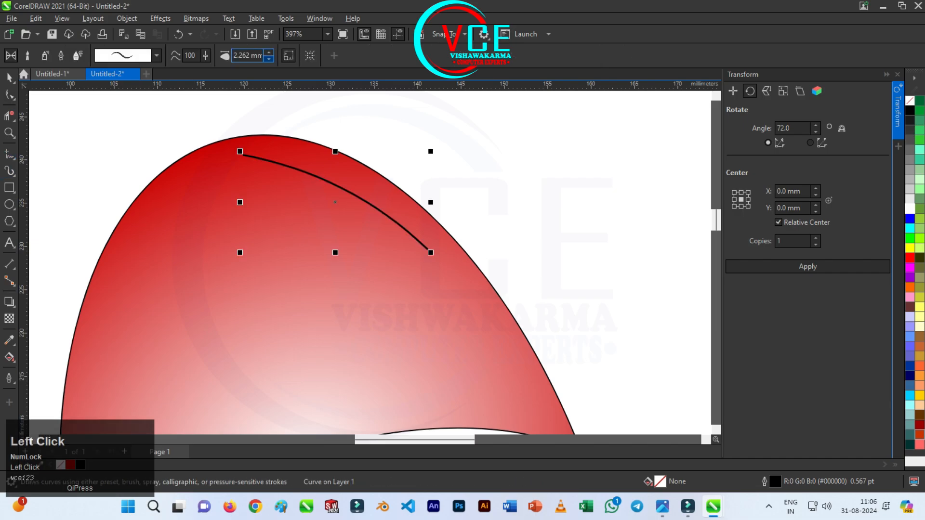
pyautogui.click(269, 58)
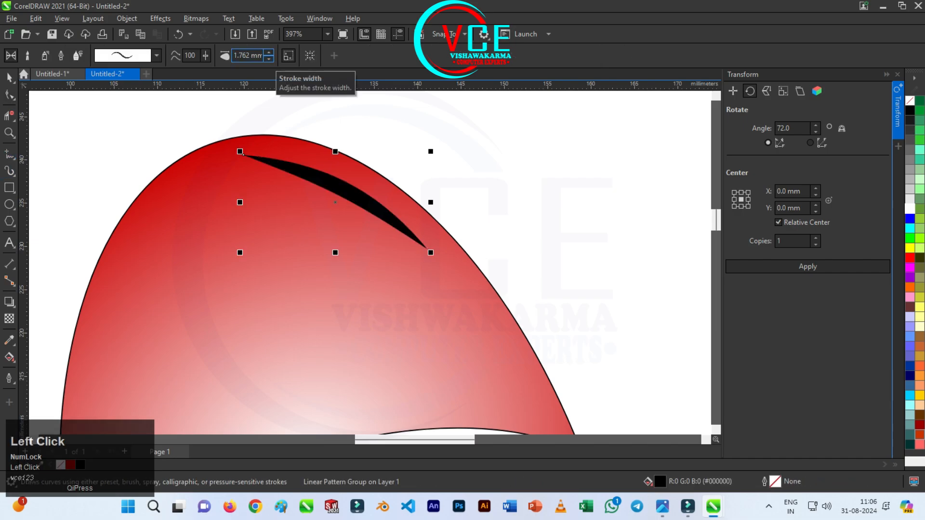
pyautogui.click(268, 53)
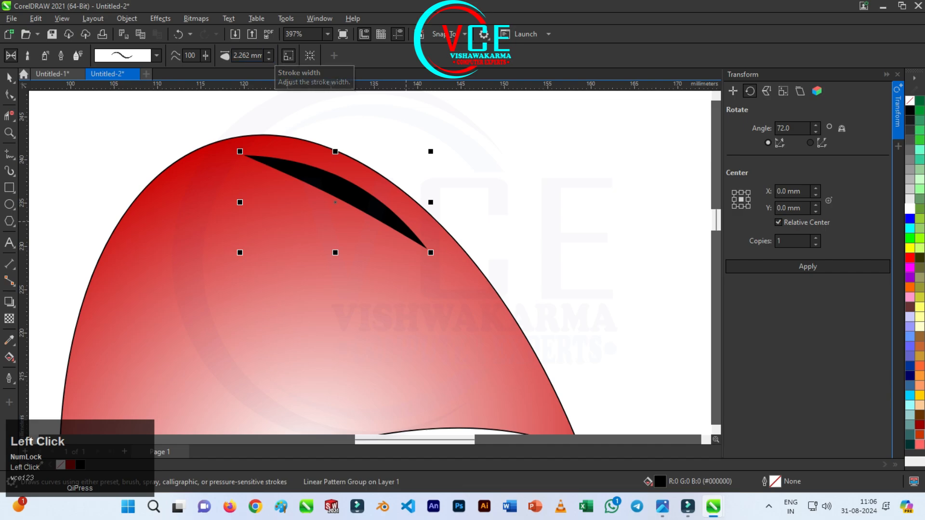
# Fill the tapered stroke with white and flatten its effects
pyautogui.click(9, 77)
pyautogui.scroll(3, 233, 182)
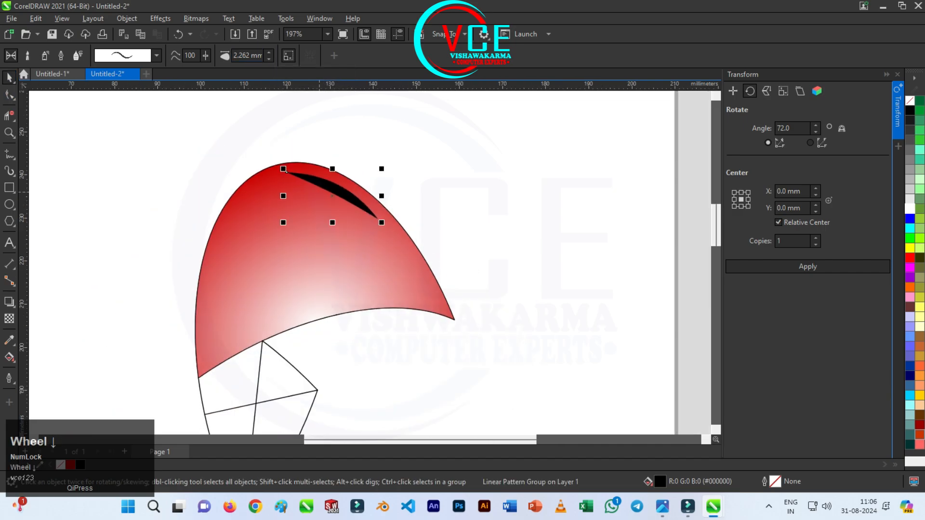
pyautogui.scroll(2, 234, 182)
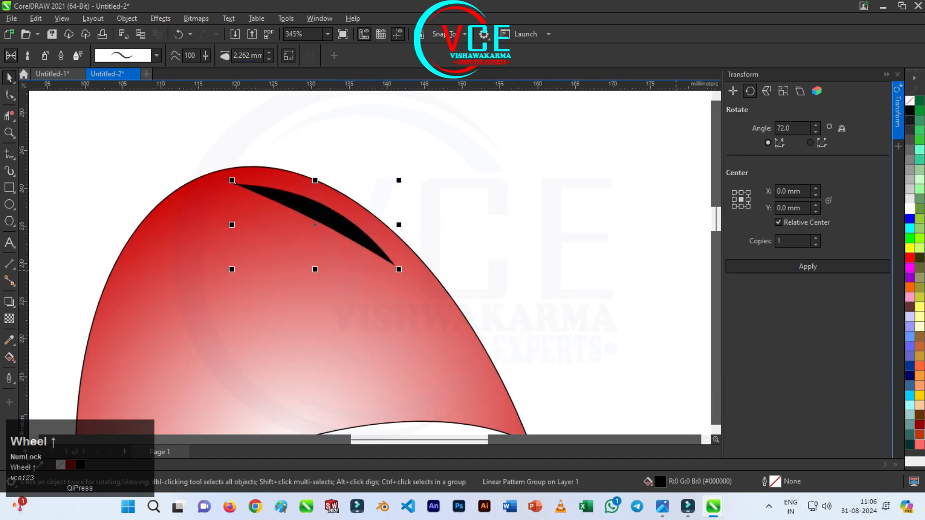
pyautogui.click(909, 208)
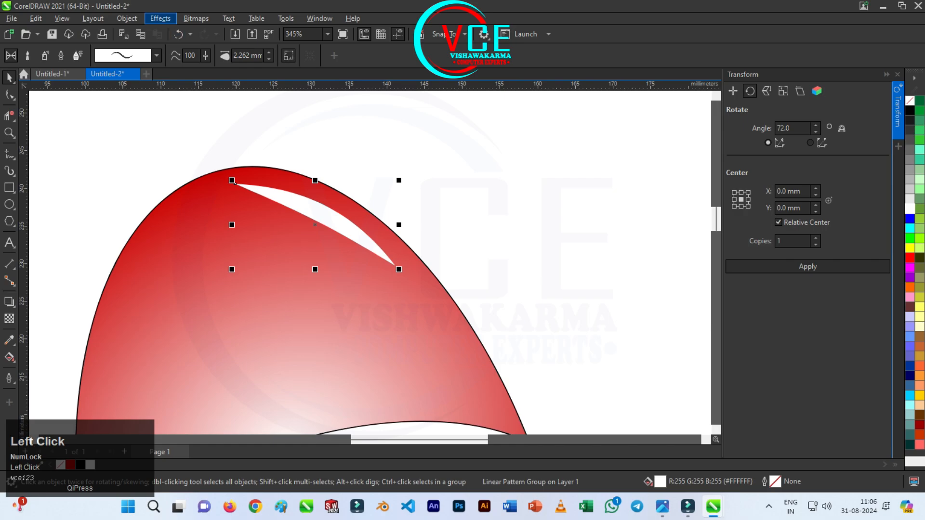
pyautogui.click(160, 18)
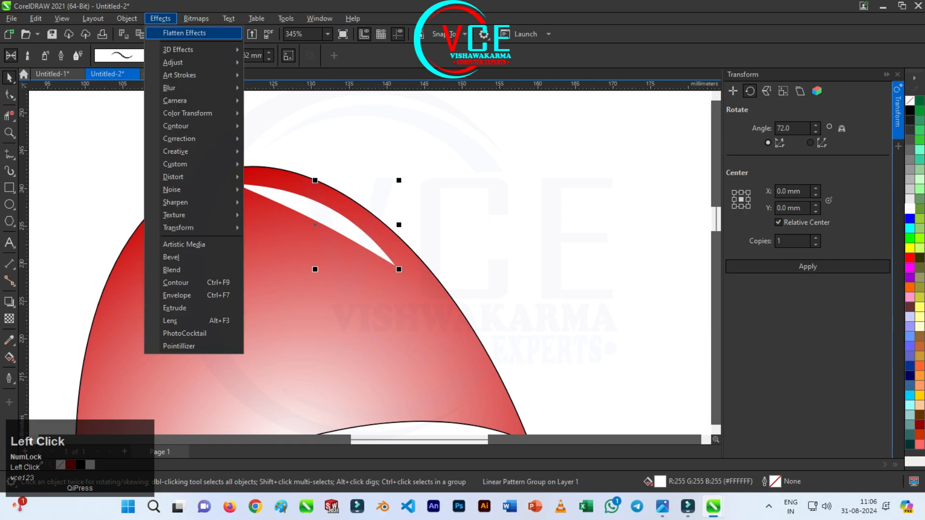
pyautogui.click(184, 33)
# Apply a Gaussian Blur with a radius of 13.1 pixels to the white highlight
pyautogui.click(160, 19)
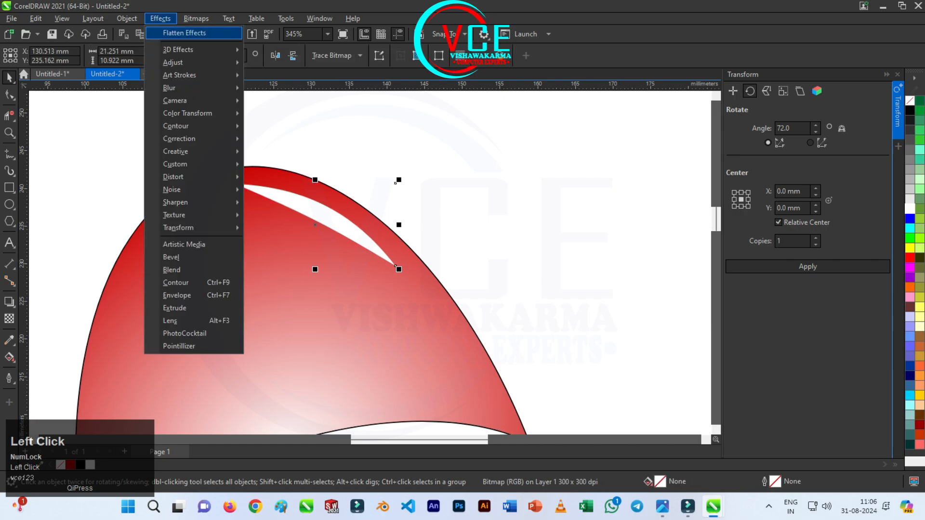
pyautogui.moveTo(193, 88)
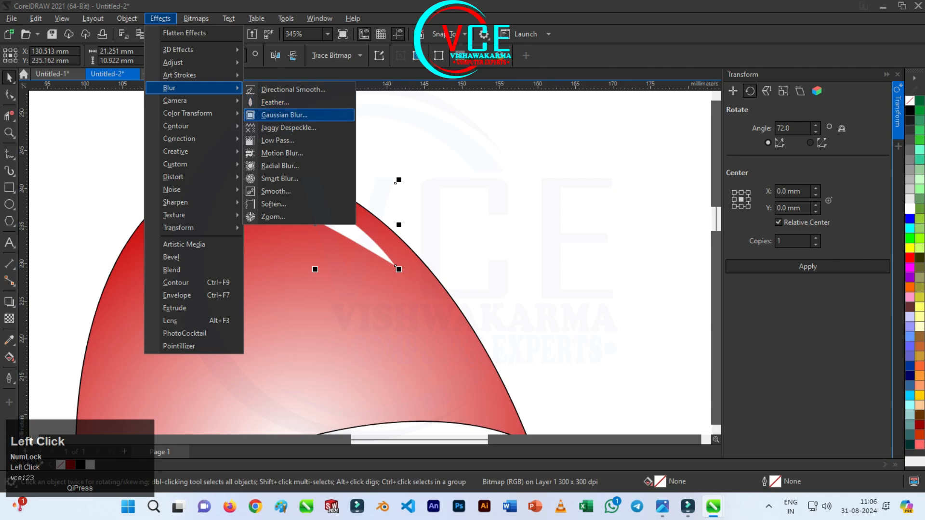
pyautogui.click(284, 115)
pyautogui.moveTo(446, 206); pyautogui.dragTo(547, 107)
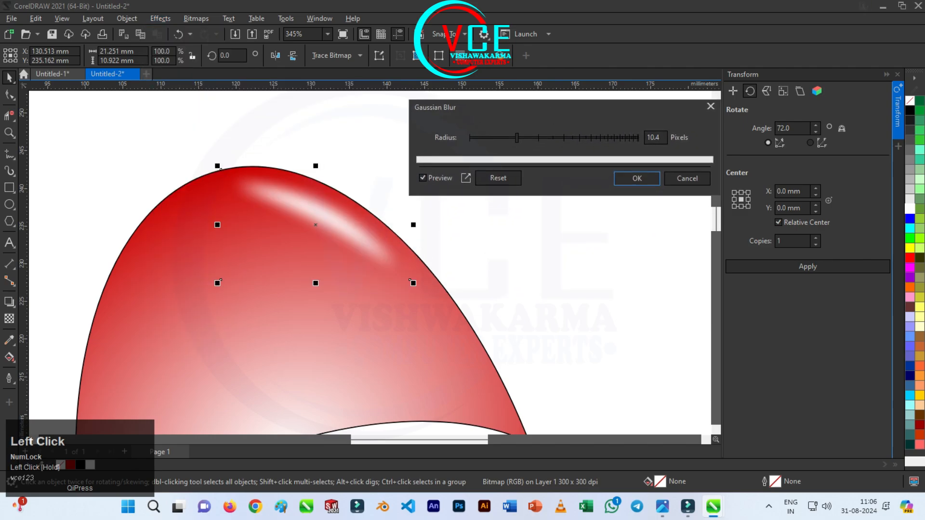
pyautogui.moveTo(516, 138)
pyautogui.mouseDown()
pyautogui.moveTo(525, 138)
pyautogui.moveTo(509, 137)
pyautogui.mouseUp()
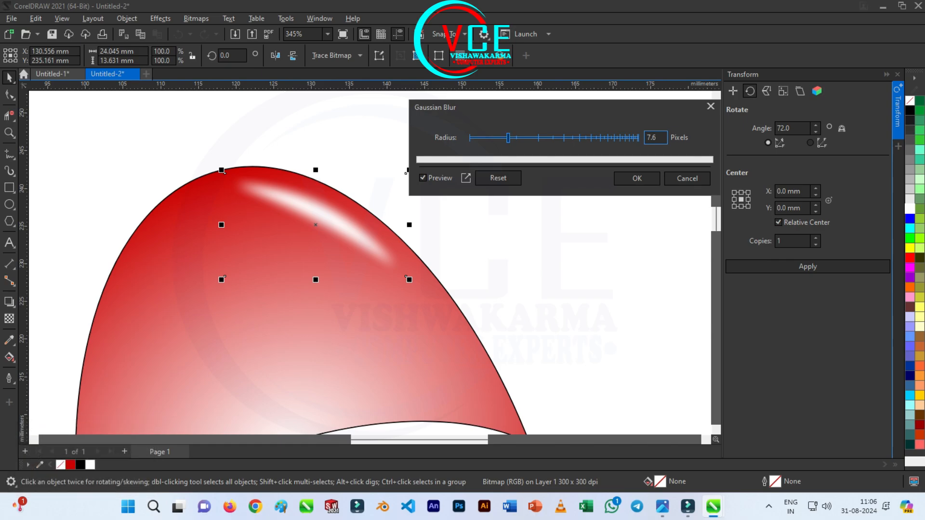
pyautogui.click(524, 138)
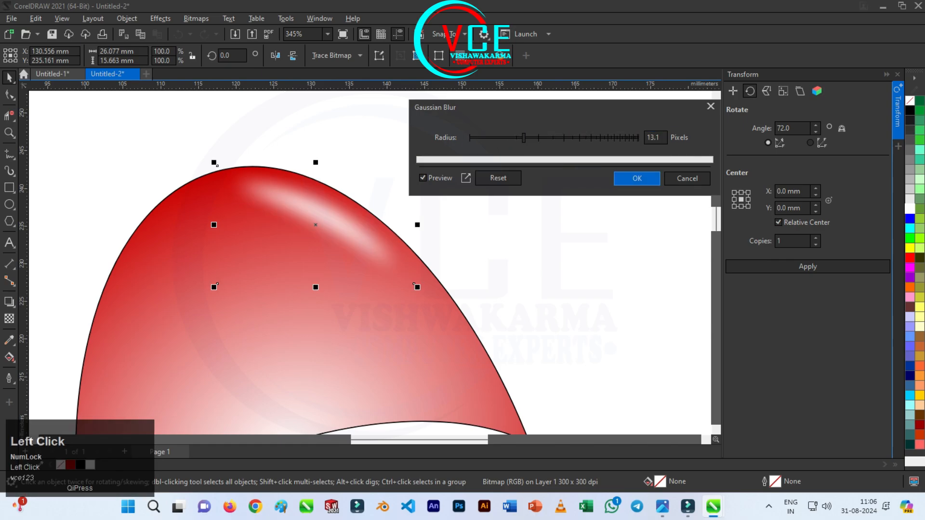
pyautogui.click(637, 178)
# Apply a Feather effect to the highlight with a width of 37 in Gaussian mode
pyautogui.click(160, 19)
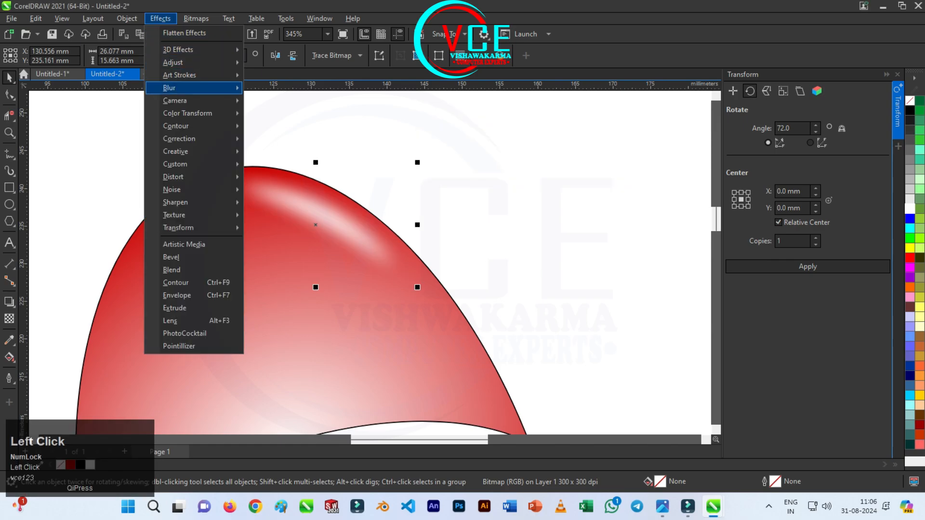
pyautogui.moveTo(168, 87)
pyautogui.click(275, 102)
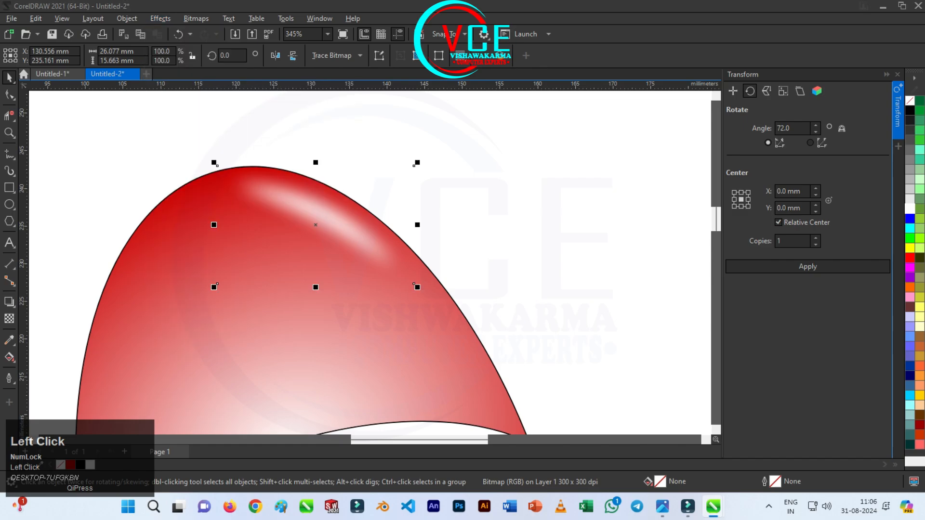
pyautogui.moveTo(503, 186); pyautogui.dragTo(612, 129)
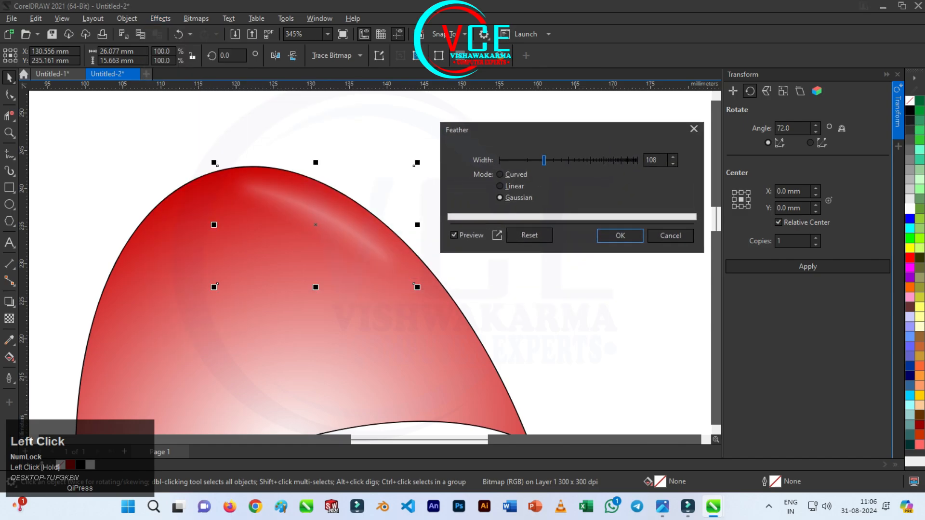
pyautogui.moveTo(544, 160); pyautogui.dragTo(520, 160)
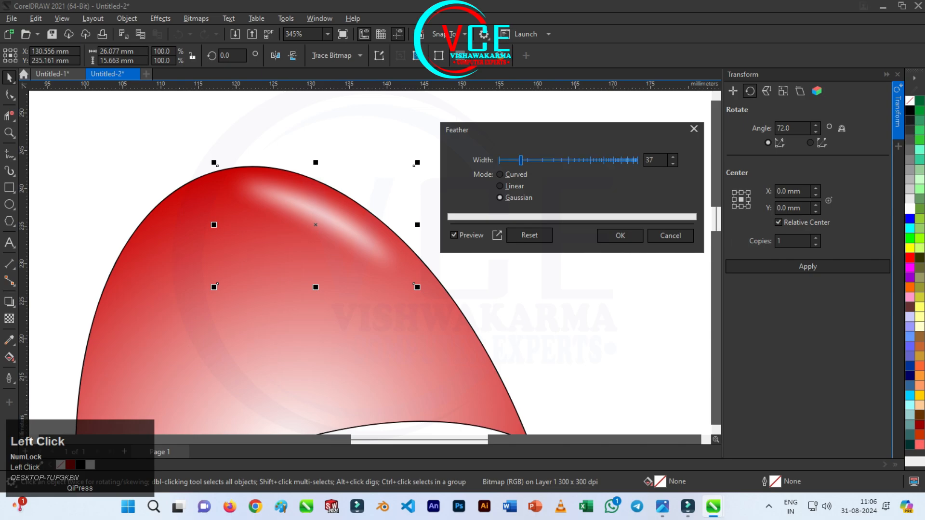
pyautogui.click(620, 236)
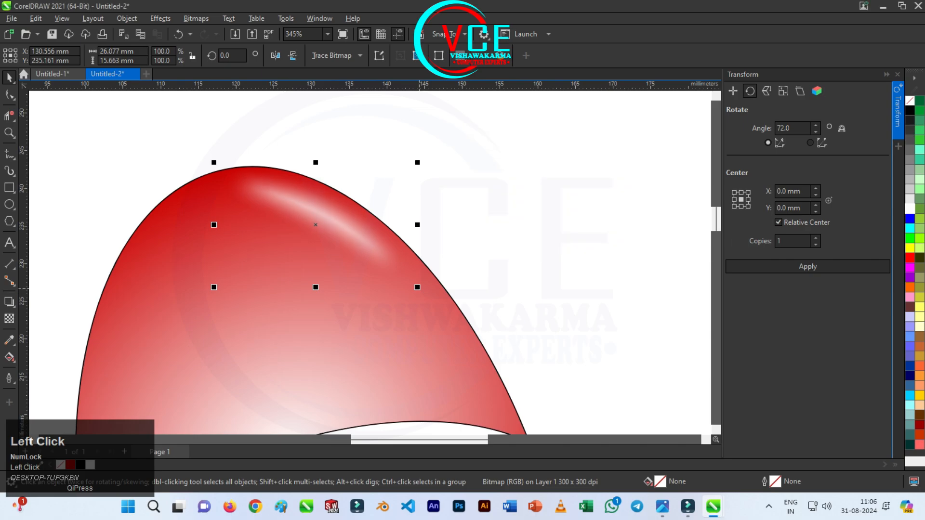
# Enlarge the highlight to about 115% and adjust its angle and position to follow the petal's upper-right edge
pyautogui.moveTo(418, 288); pyautogui.dragTo(445, 303)
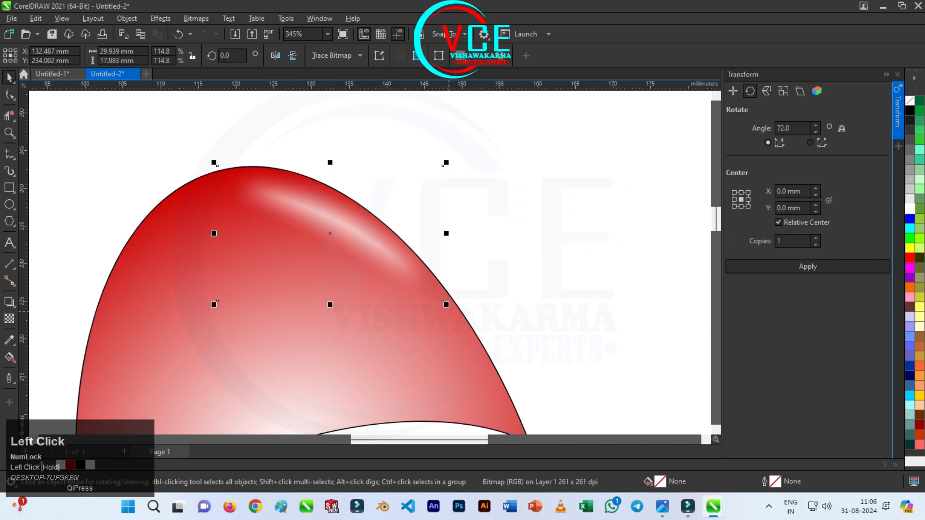
pyautogui.click(446, 303)
pyautogui.moveTo(447, 162); pyautogui.dragTo(449, 167)
pyautogui.moveTo(450, 309); pyautogui.dragTo(444, 316)
pyautogui.moveTo(362, 237); pyautogui.dragTo(363, 233)
# Select the red petal together with its highlight and group them
pyautogui.scroll(-5, 337, 167)
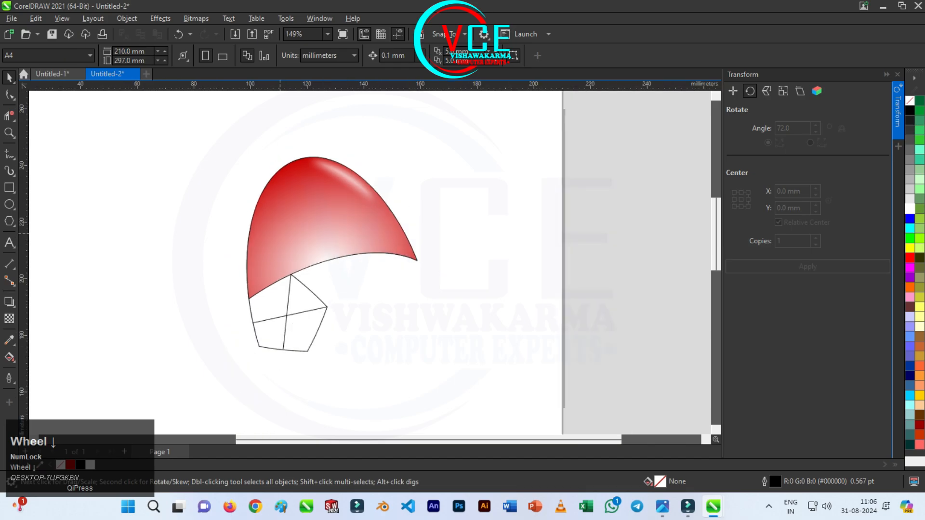
pyautogui.scroll(1, 328, 181)
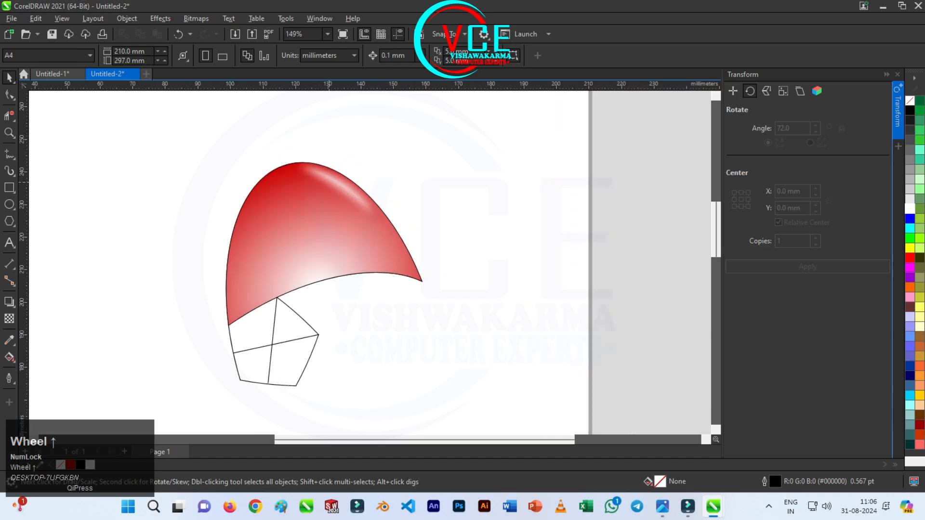
pyautogui.moveTo(168, 121); pyautogui.dragTo(461, 329)
pyautogui.rightClick(333, 170)
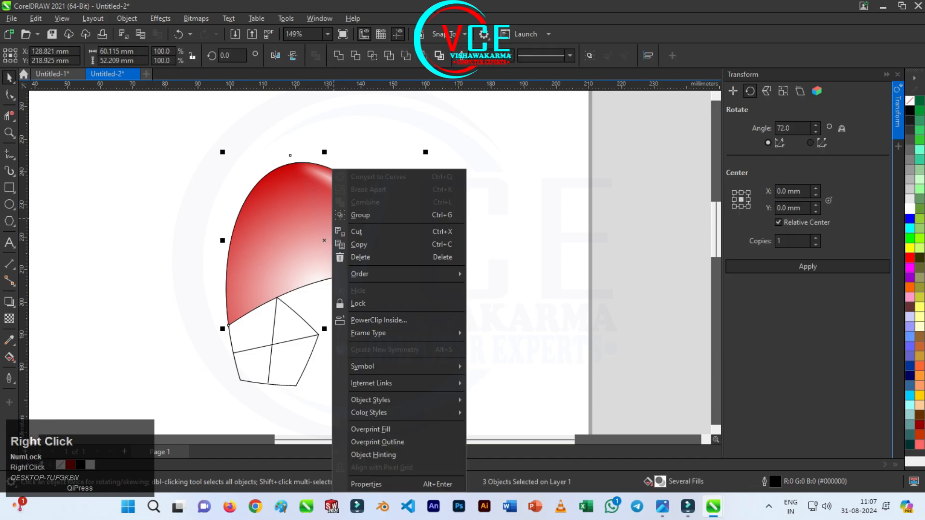
pyautogui.click(360, 214)
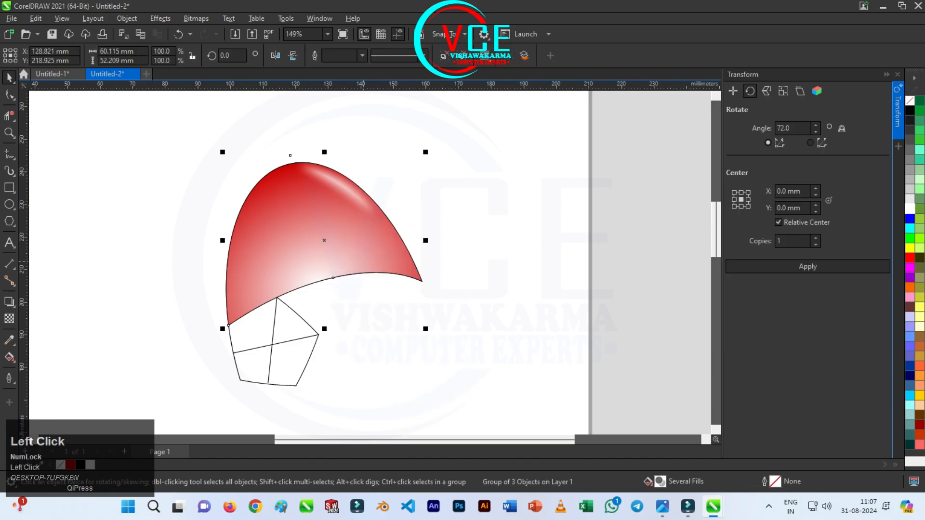
# Move the petal group's centre of rotation to the intersection of the two lines inside the pentagon
pyautogui.scroll(1, 344, 293)
pyautogui.click(331, 268)
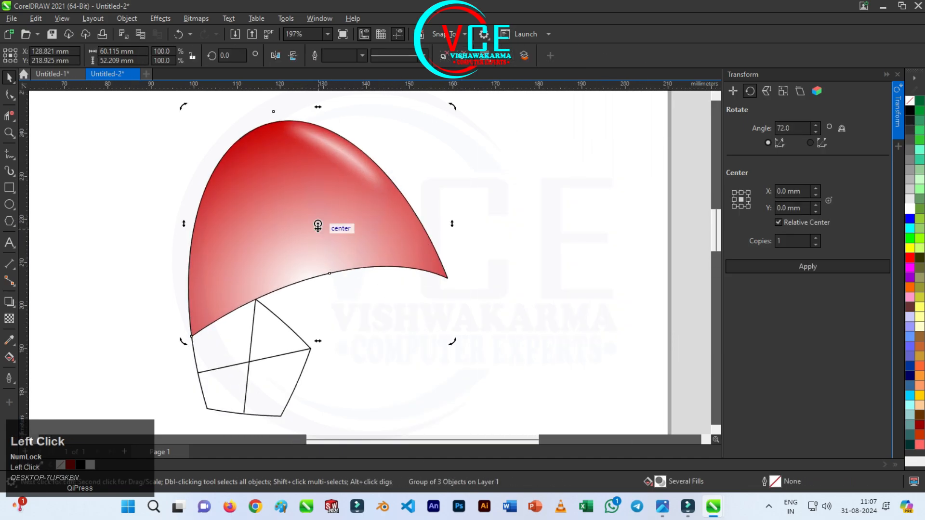
pyautogui.scroll(1, 316, 223)
pyautogui.moveTo(321, 187)
pyautogui.mouseDown()
pyautogui.moveTo(266, 316)
pyautogui.moveTo(245, 344)
pyautogui.mouseUp()
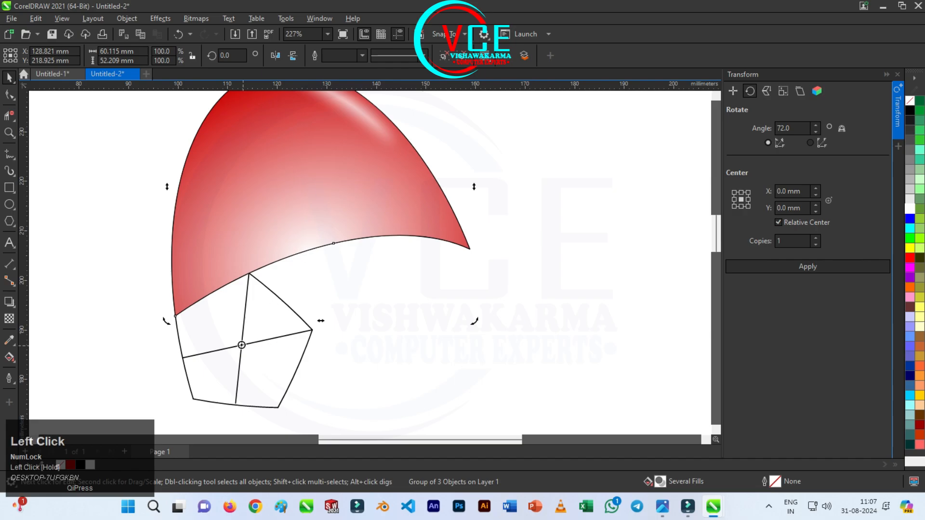
# Rotate the petal group by 72° with one copy, applied four times around the pentagon's centre, and deselect the result
pyautogui.scroll(-3, 245, 344)
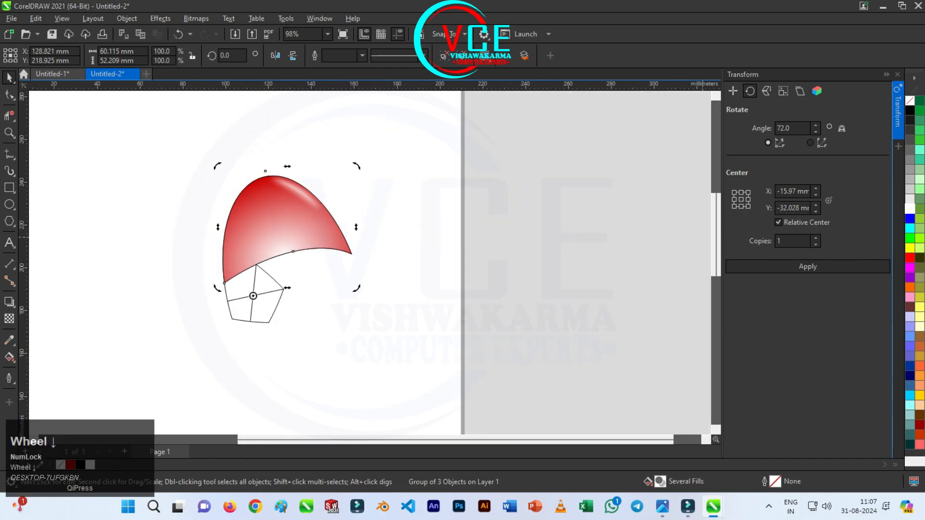
pyautogui.click(808, 267)
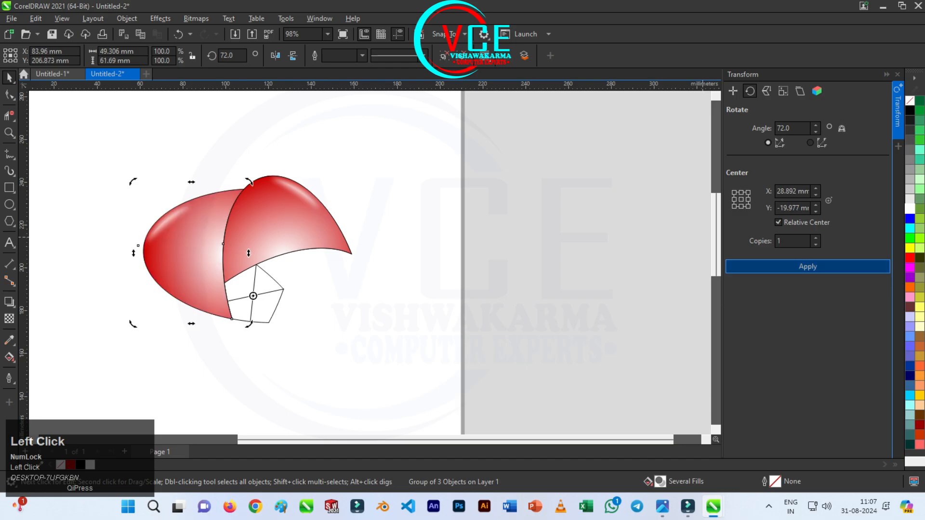
pyautogui.click(808, 267)
pyautogui.click(808, 266)
pyautogui.click(808, 266)
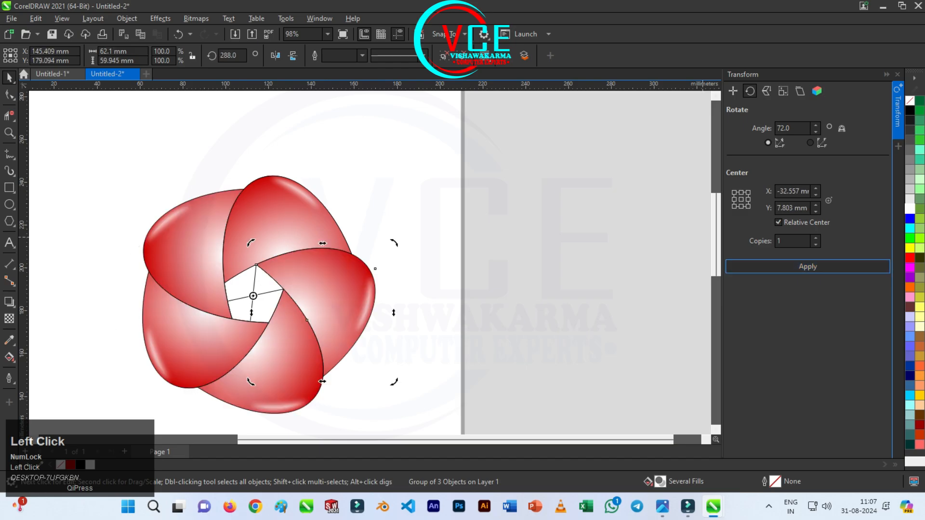
pyautogui.click(253, 108)
pyautogui.scroll(-2, 253, 108)
pyautogui.scroll(3, 252, 251)
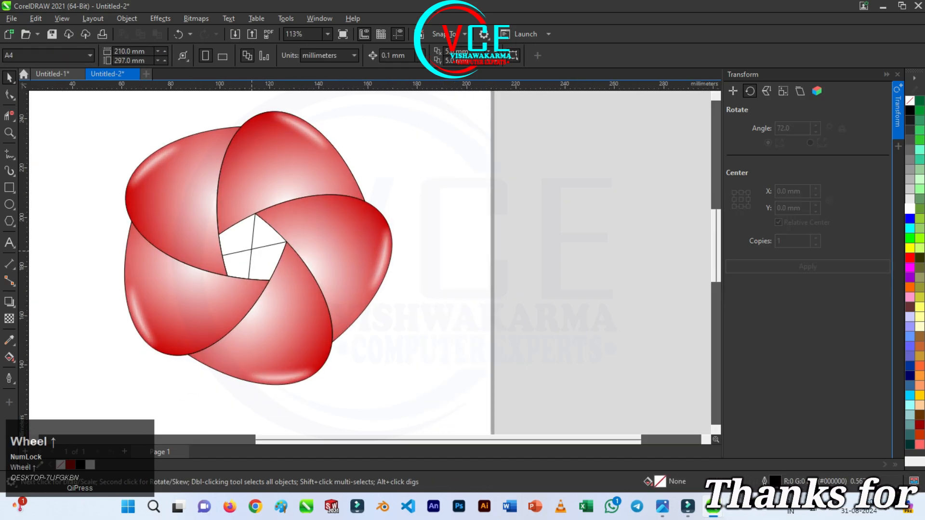
# Delete the two crossing construction lines and the remaining construction objects in the flower's centre
pyautogui.click(252, 251)
pyautogui.press('Delete')
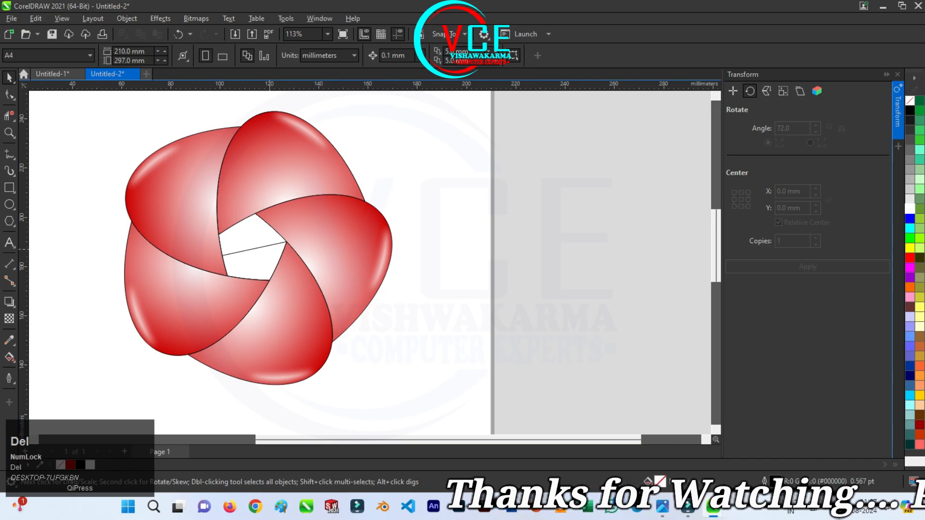
pyautogui.click(254, 248)
pyautogui.press('Delete')
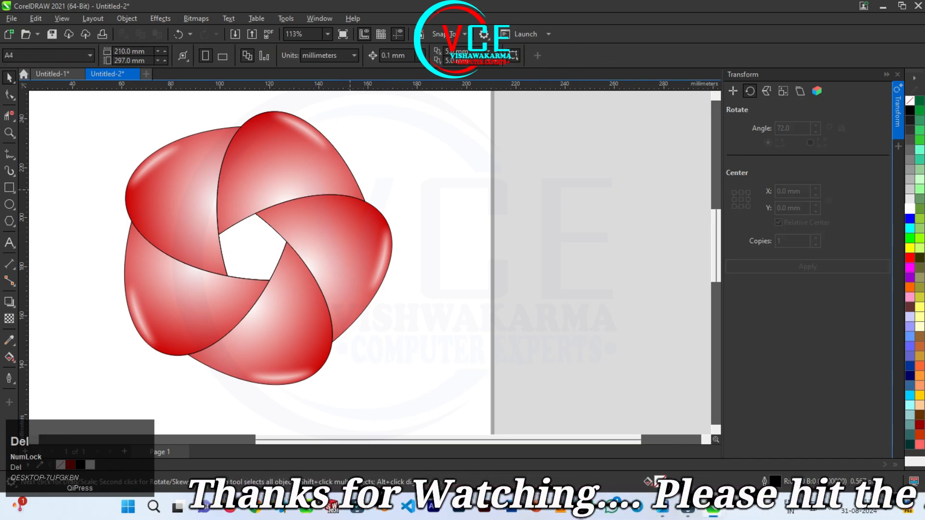
pyautogui.moveTo(234, 174); pyautogui.dragTo(379, 277)
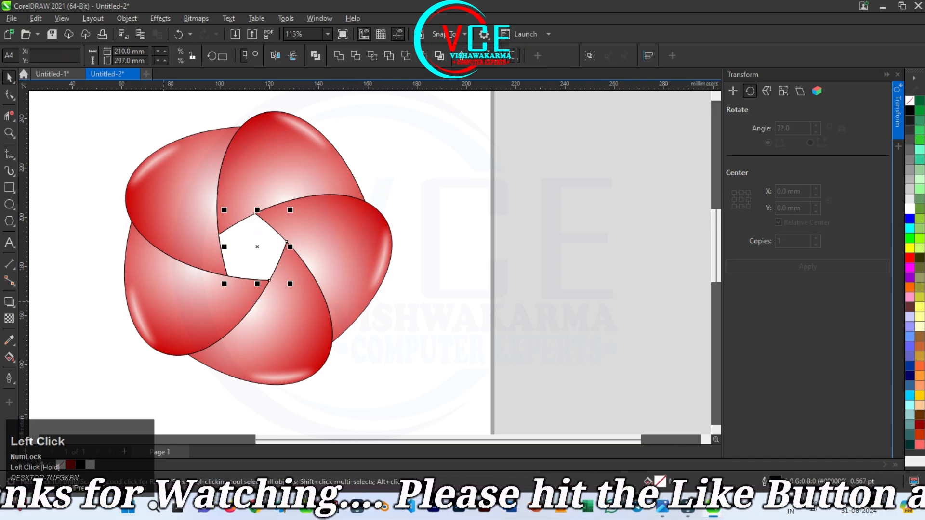
pyautogui.press('Delete')
# Select all the flower's petals, rotate them together clockwise by about 14°, and deselect them
pyautogui.scroll(-1, 277, 236)
pyautogui.scroll(-1, 230, 249)
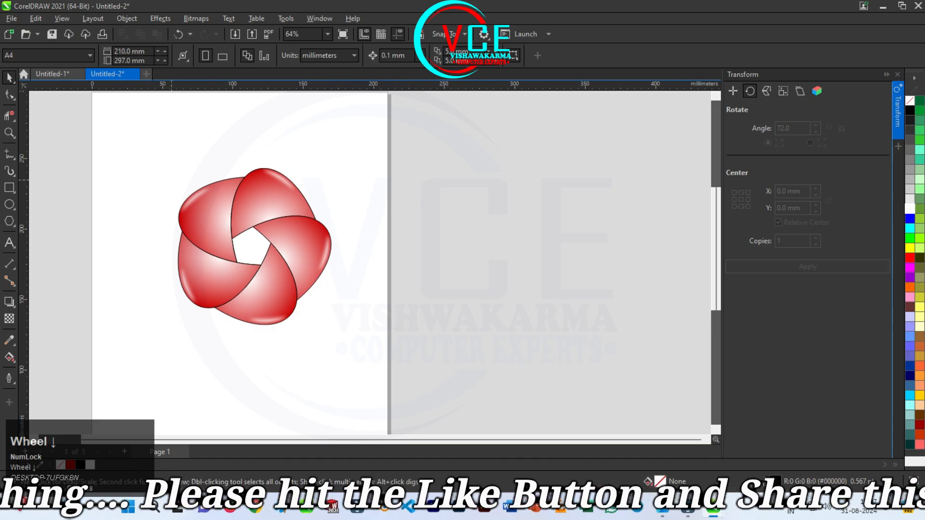
pyautogui.moveTo(278, 300); pyautogui.dragTo(346, 358)
pyautogui.moveTo(297, 271); pyautogui.dragTo(258, 266)
pyautogui.scroll(1, 213, 178)
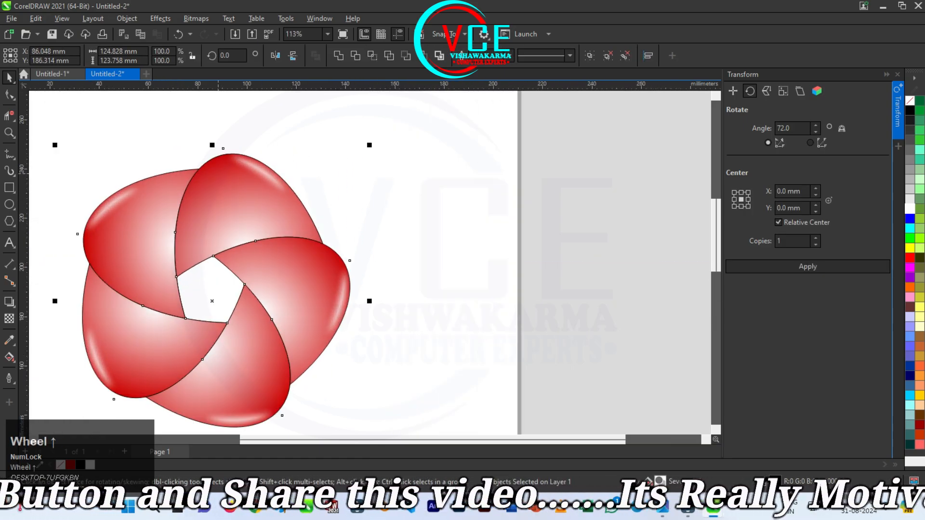
pyautogui.click(295, 177)
pyautogui.moveTo(371, 143); pyautogui.dragTo(414, 182)
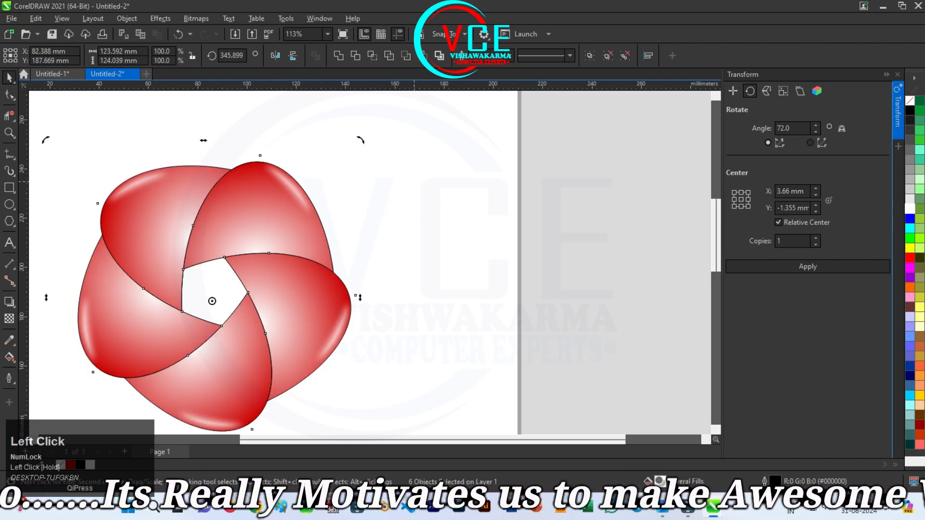
pyautogui.scroll(-1, 413, 181)
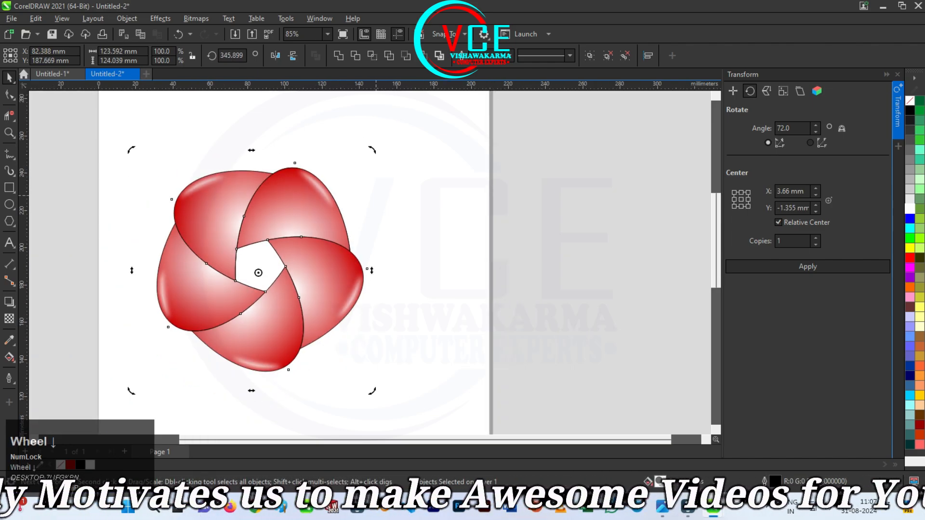
pyautogui.scroll(-1, 251, 211)
pyautogui.scroll(2, 324, 215)
pyautogui.click(324, 214)
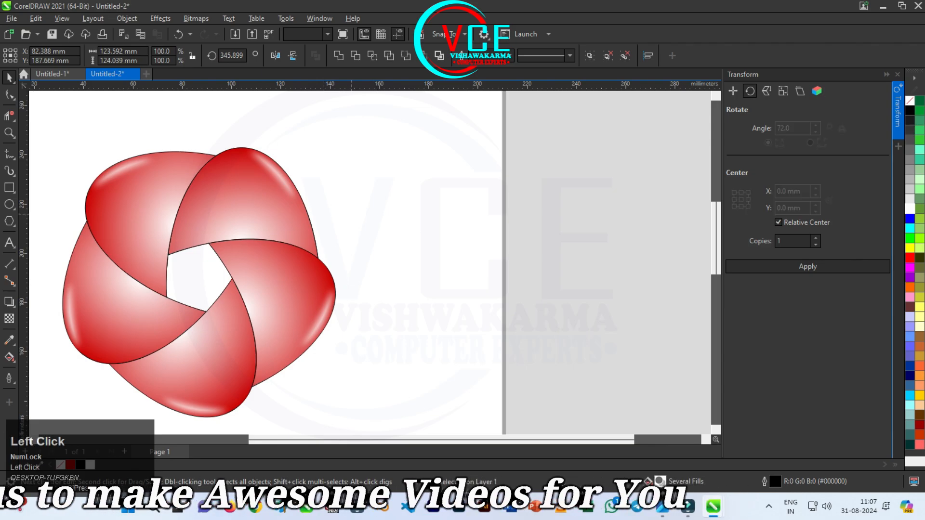
# Select the whole flower and group all its petals
pyautogui.scroll(-2, 145, 211)
pyautogui.click(179, 216)
pyautogui.moveTo(72, 148); pyautogui.dragTo(118, 197)
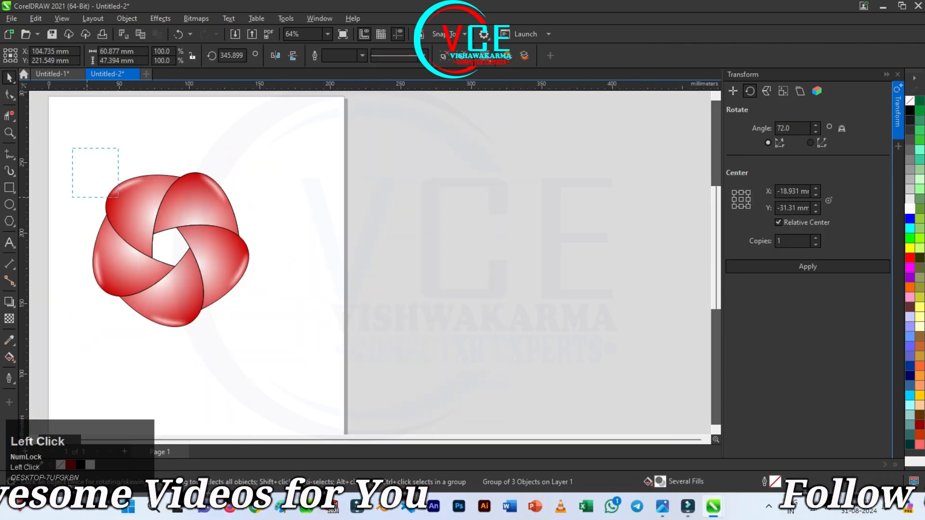
pyautogui.rightClick(187, 169)
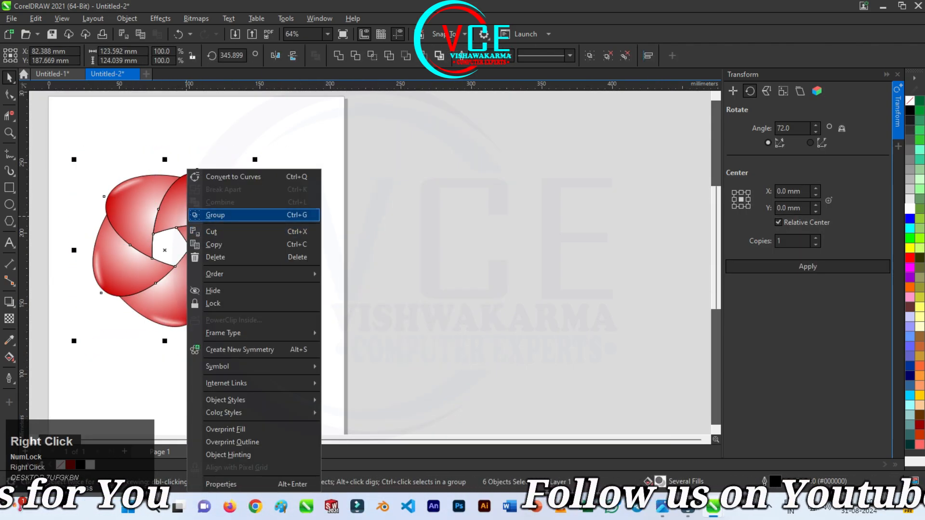
pyautogui.click(215, 215)
pyautogui.moveTo(194, 212); pyautogui.dragTo(379, 212)
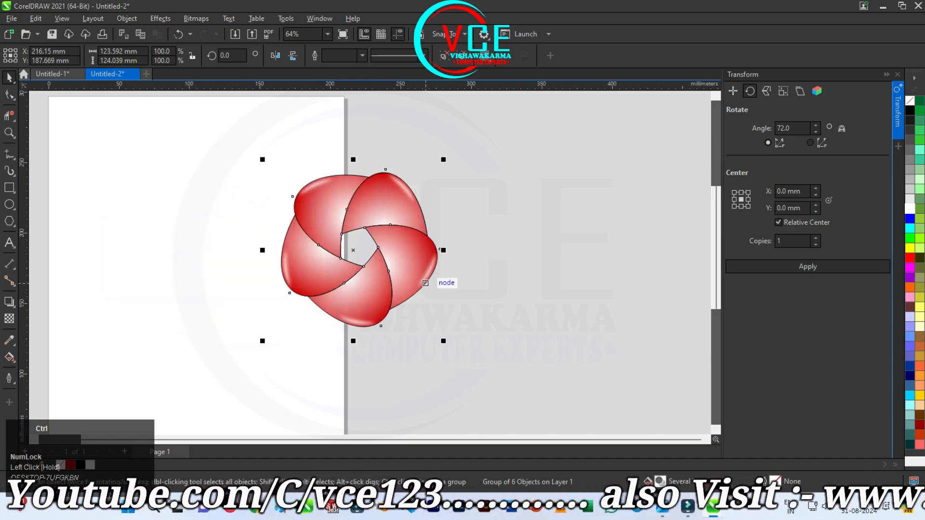
pyautogui.hotkey('ctrl', 'z')
pyautogui.moveTo(216, 244); pyautogui.dragTo(338, 250)
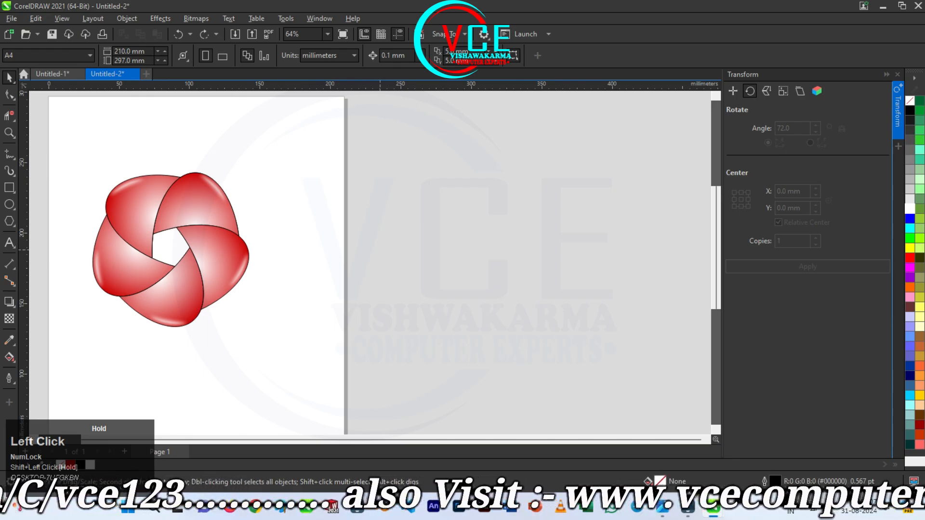
# Place a copy of the flower group about 120 mm to the right of the original and ungroup the copy
pyautogui.moveTo(185, 210); pyautogui.dragTo(354, 209)
pyautogui.scroll(2, 162, 173)
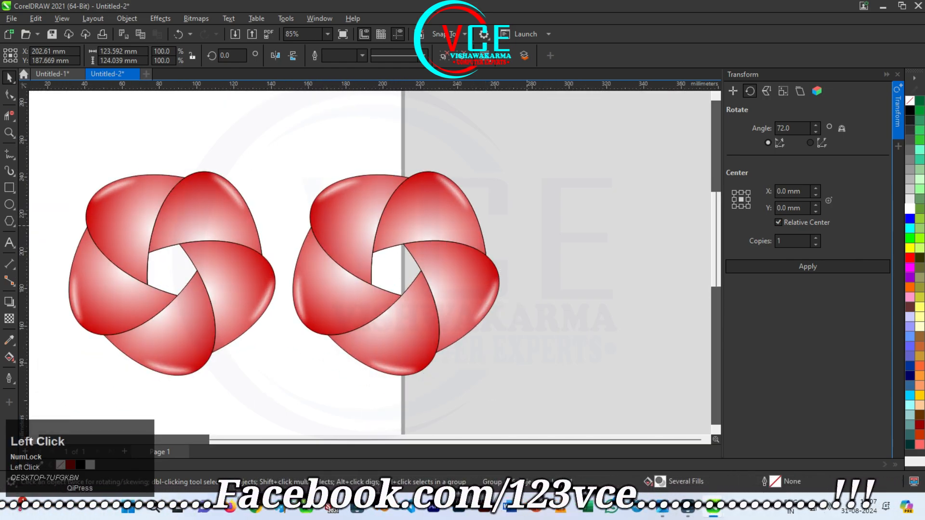
pyautogui.rightClick(430, 270)
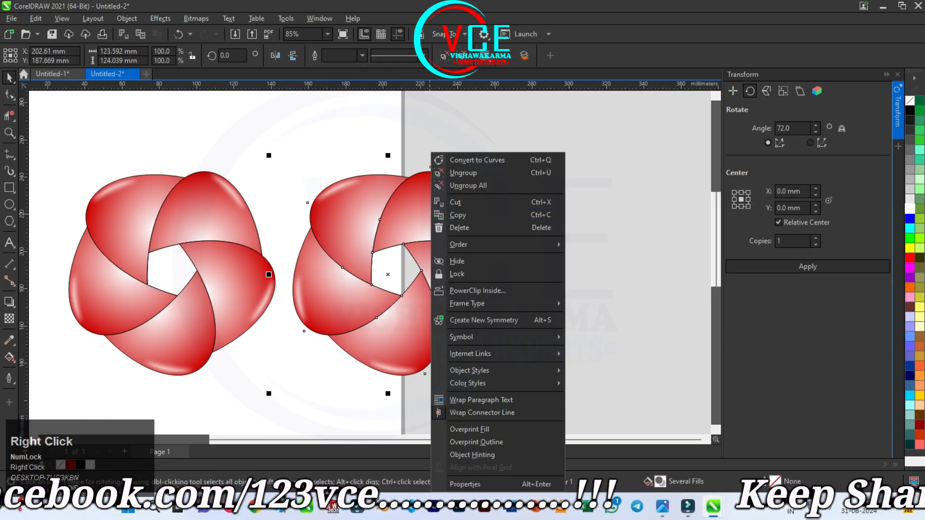
pyautogui.click(463, 173)
# Recolour the copied flower's top petal blue with Hue/Saturation/Lightness, using hue -117, saturation 11 and lightness 7
pyautogui.click(430, 183)
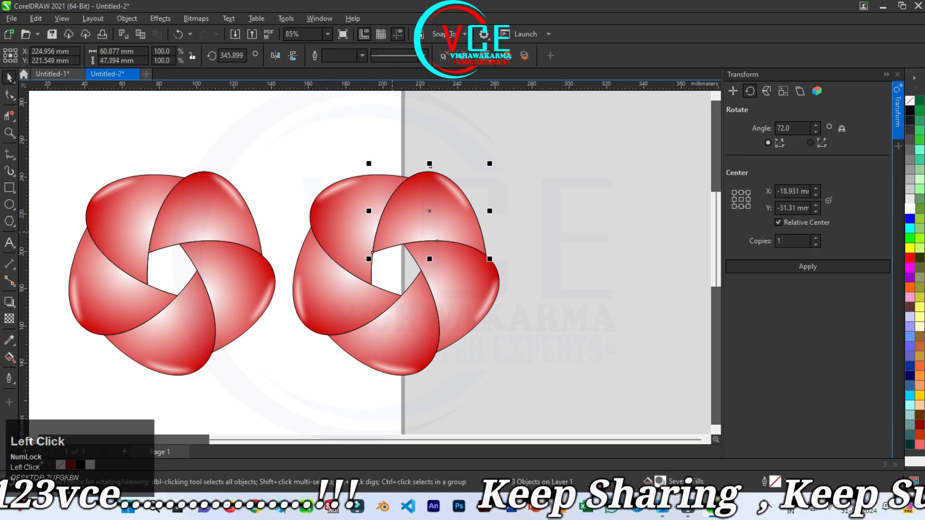
pyautogui.click(160, 19)
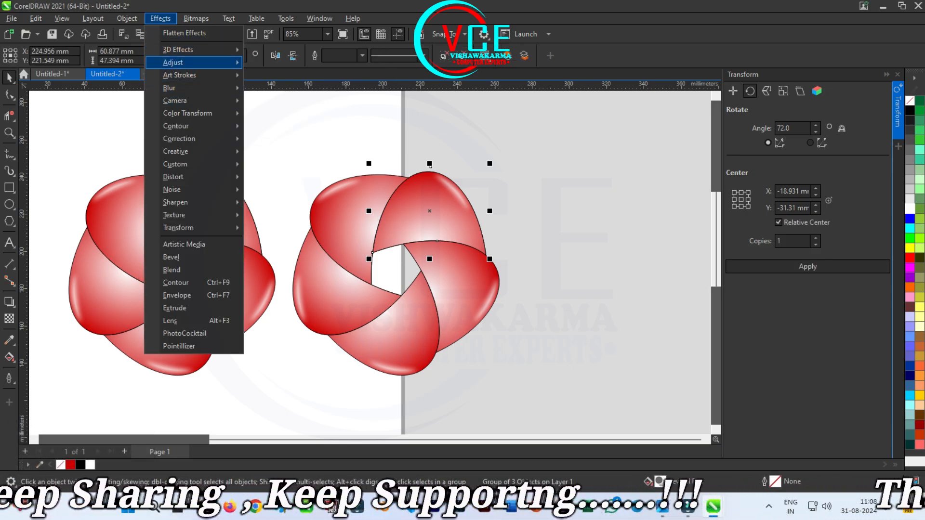
pyautogui.click(173, 62)
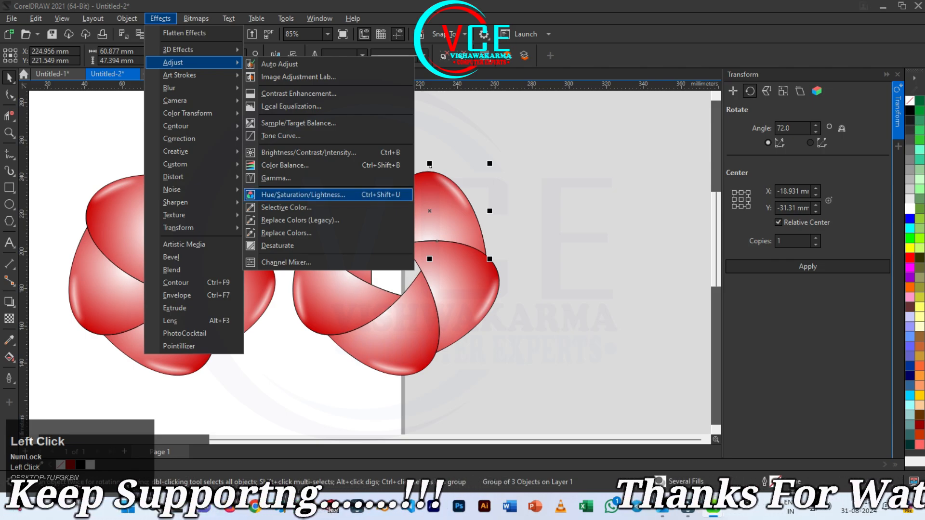
pyautogui.click(302, 194)
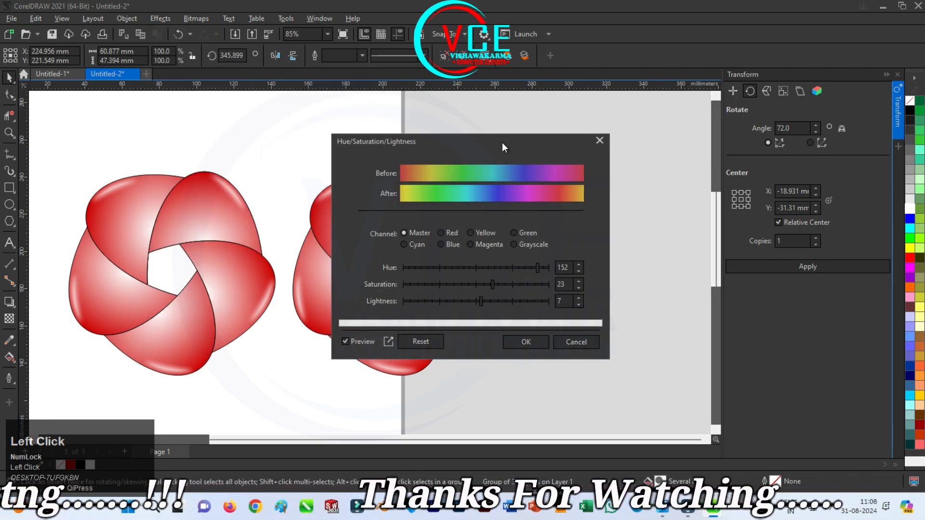
pyautogui.moveTo(493, 141); pyautogui.dragTo(726, 107)
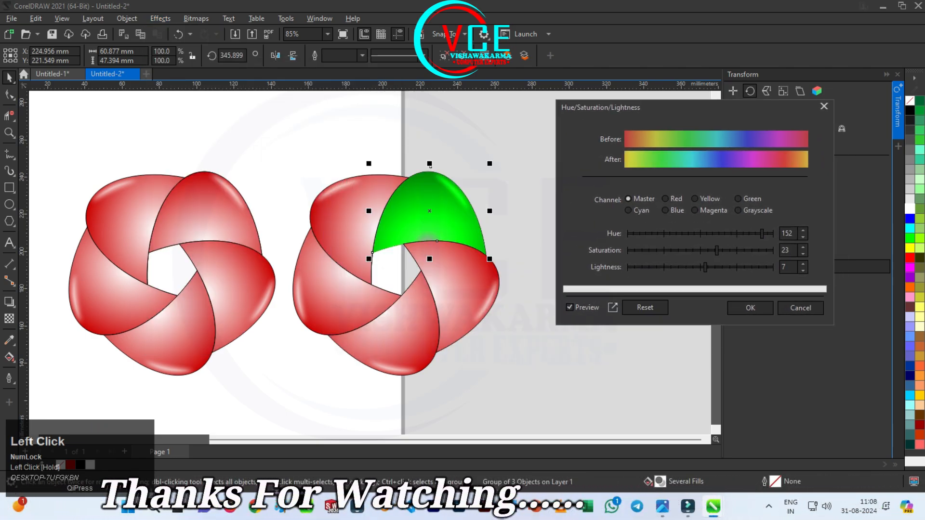
pyautogui.moveTo(716, 250); pyautogui.dragTo(708, 251)
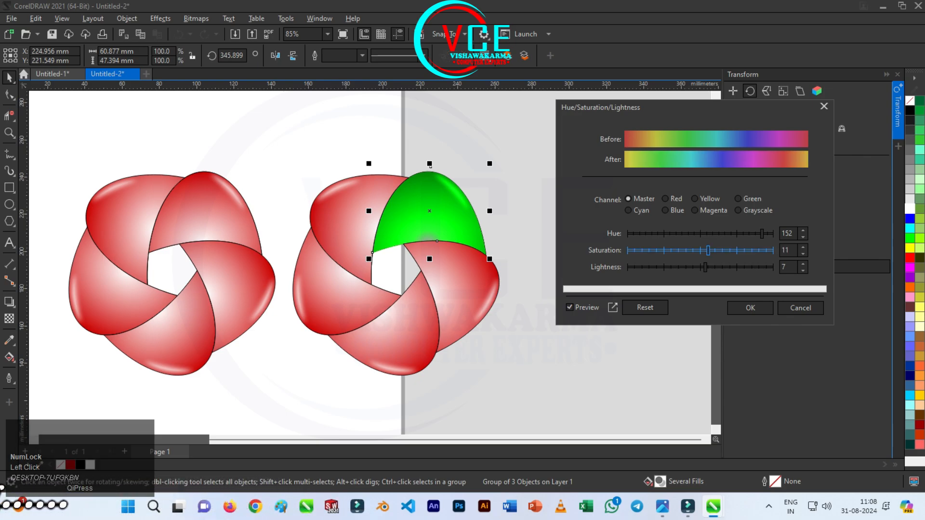
pyautogui.click(640, 234)
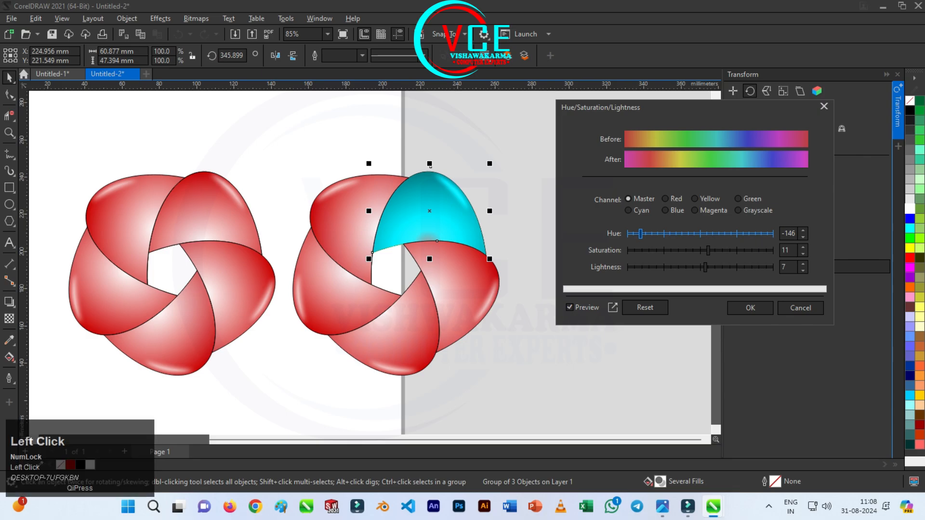
pyautogui.moveTo(640, 234); pyautogui.dragTo(652, 233)
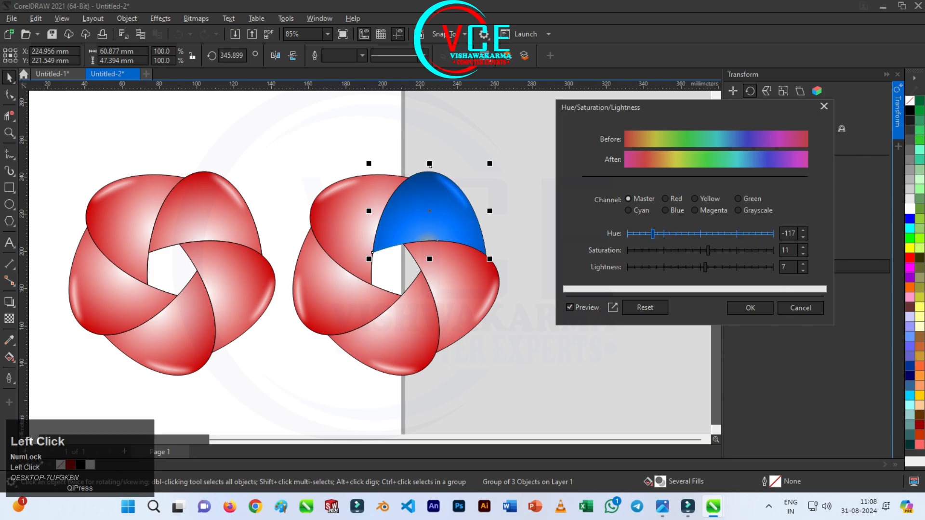
pyautogui.click(750, 308)
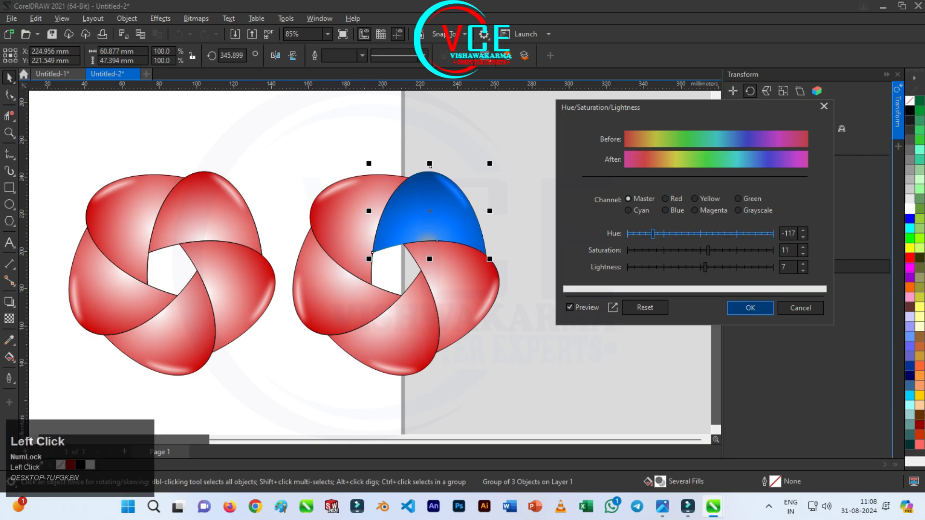
# Recolour the copied flower's right petal purple with Hue/Saturation/Lightness, using hue -51, saturation 11 and lightness 7
pyautogui.click(468, 308)
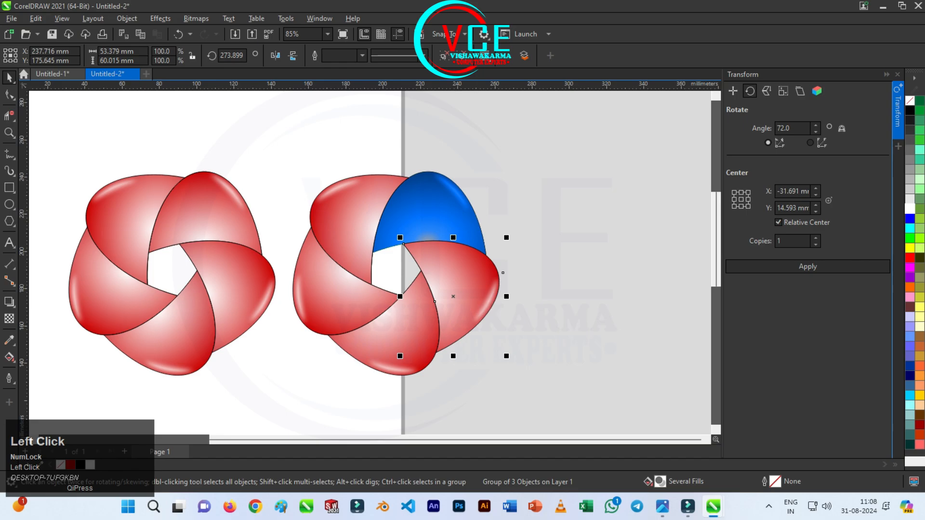
pyautogui.click(160, 18)
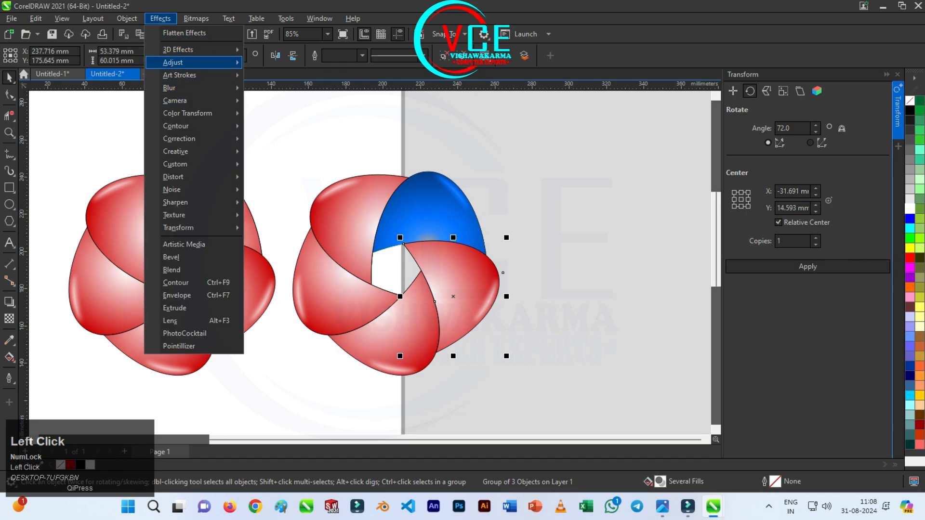
pyautogui.moveTo(192, 62)
pyautogui.click(289, 166)
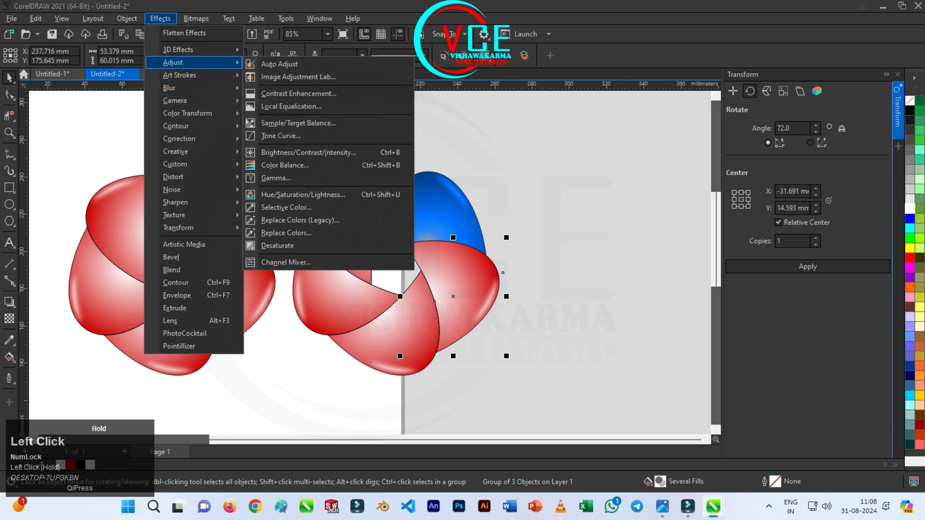
pyautogui.click(303, 194)
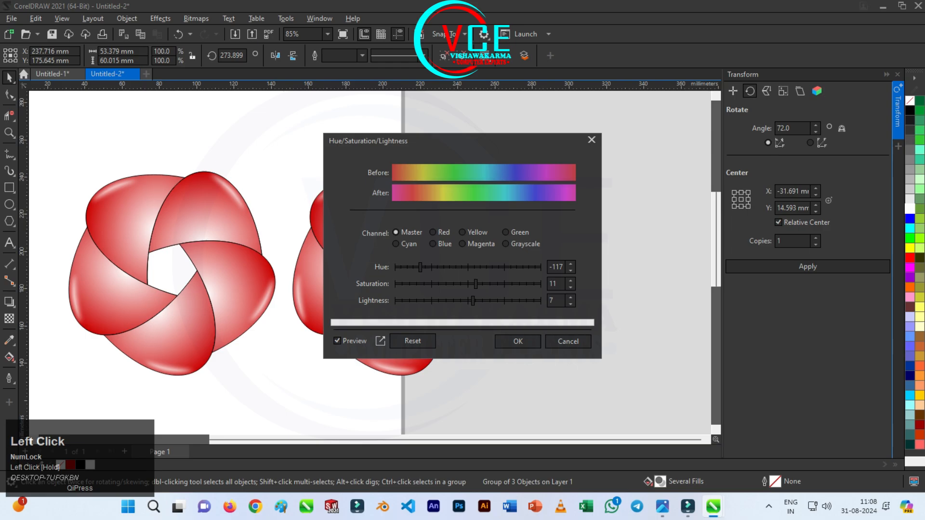
pyautogui.moveTo(416, 130); pyautogui.dragTo(638, 96)
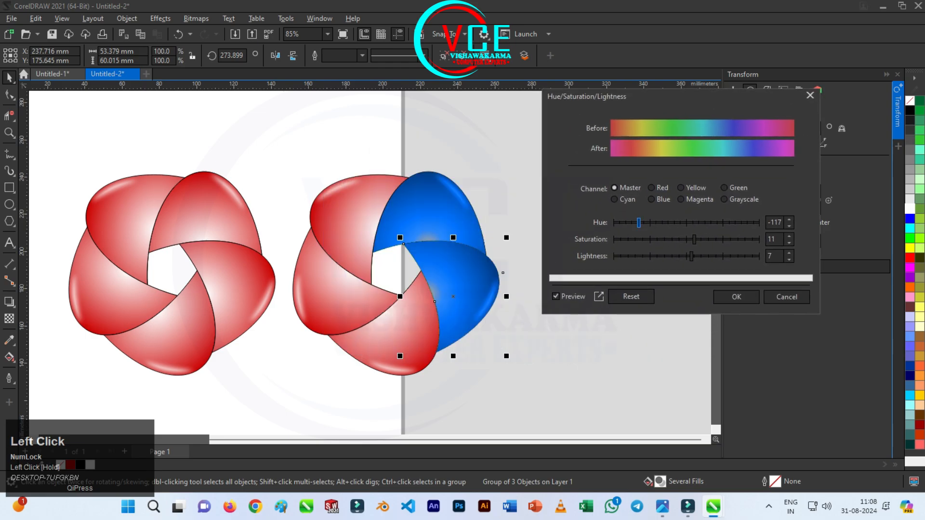
pyautogui.click(659, 223)
pyautogui.click(665, 223)
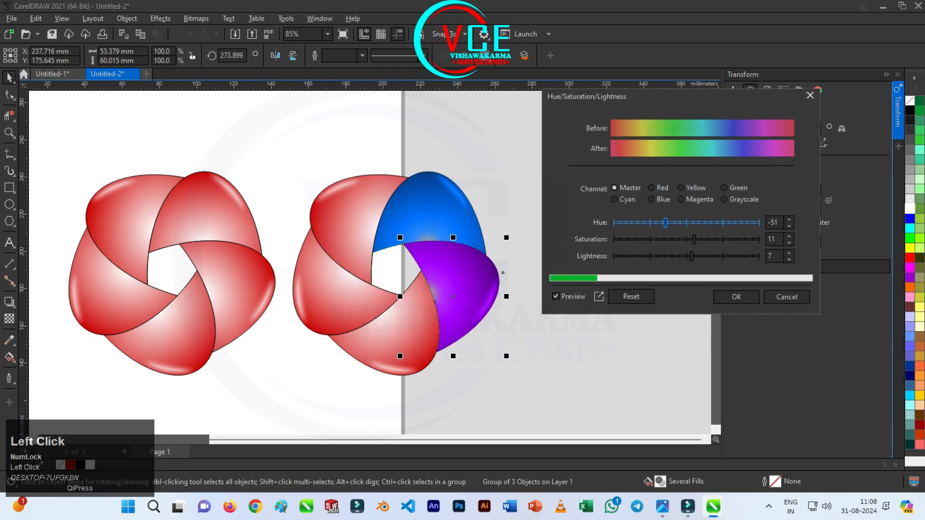
pyautogui.click(736, 297)
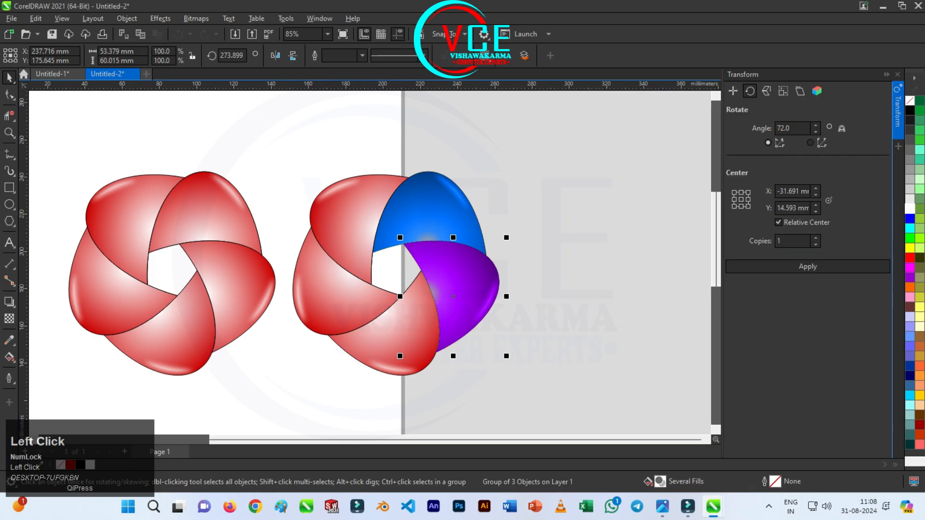
# Recolour the copied flower's bottom petal orange with Hue/Saturation/Lightness, using hue 69, saturation 11 and lightness 7
pyautogui.click(387, 310)
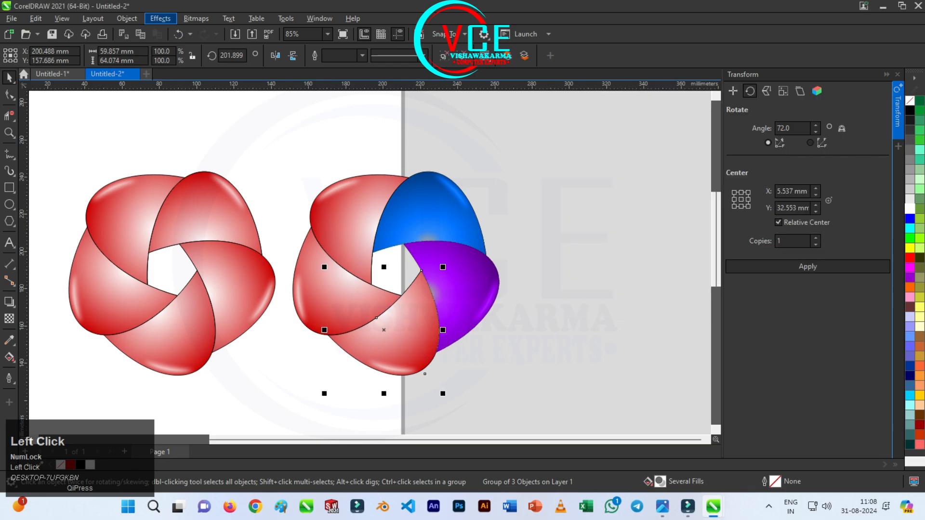
pyautogui.click(160, 18)
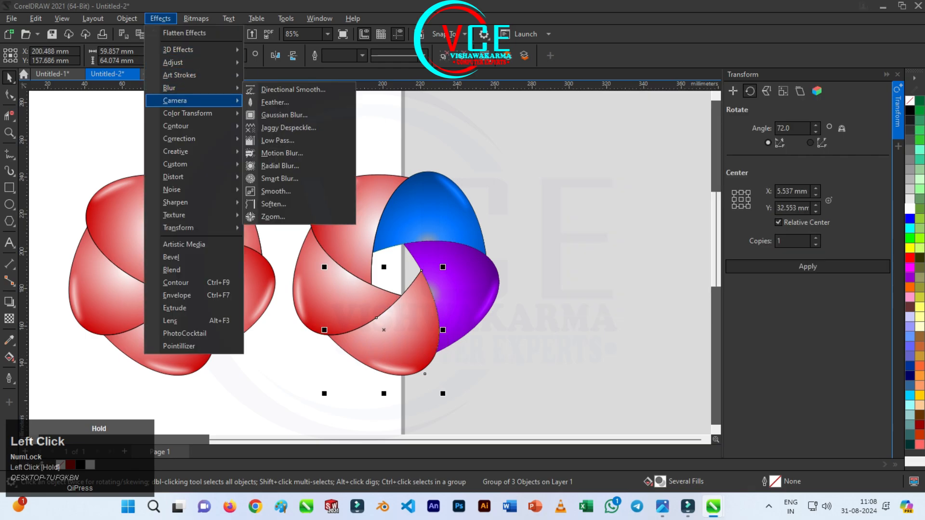
pyautogui.click(173, 62)
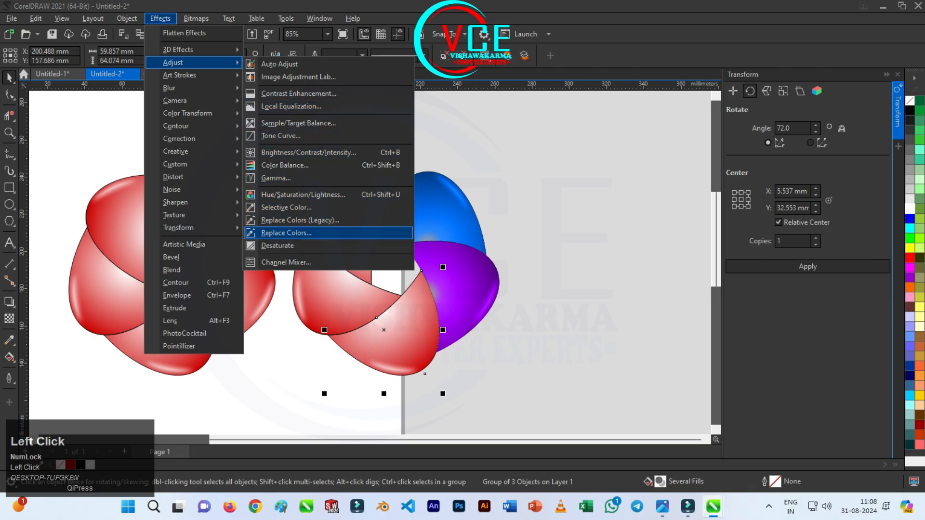
pyautogui.click(303, 195)
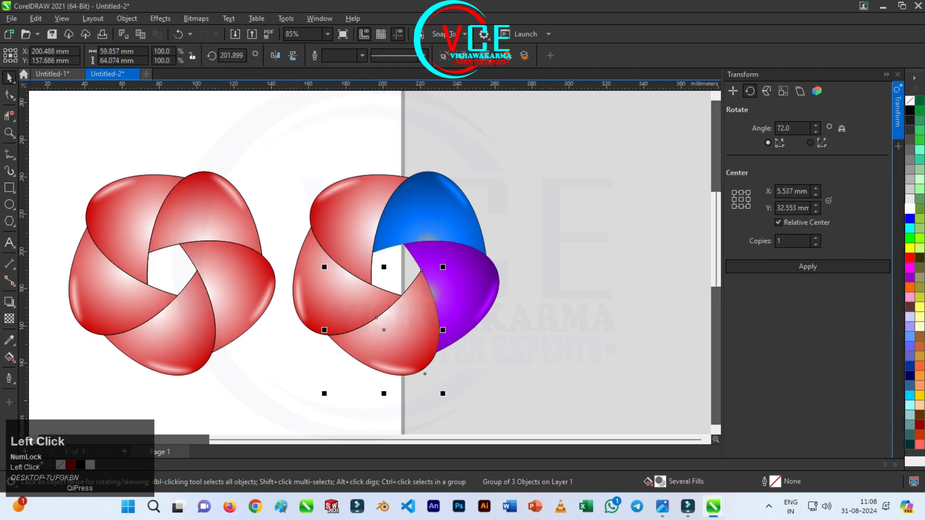
pyautogui.moveTo(526, 144); pyautogui.dragTo(697, 117)
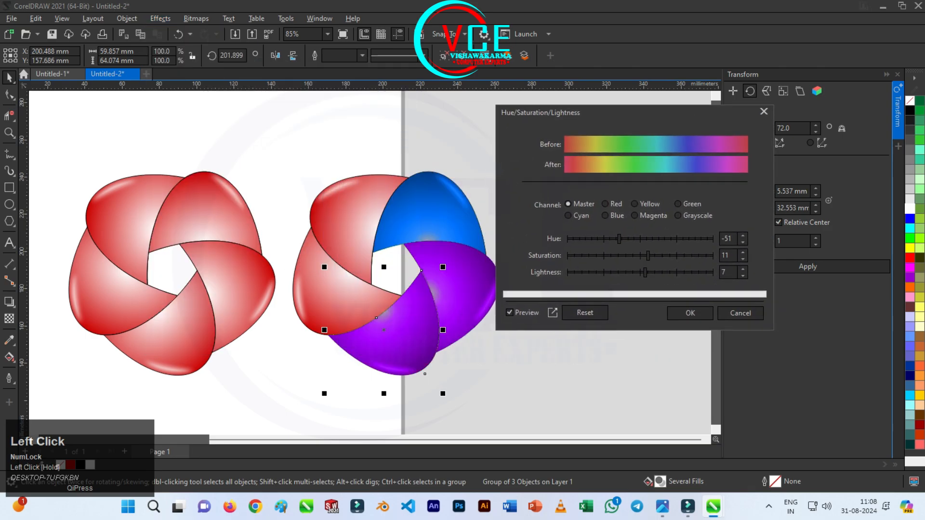
pyautogui.moveTo(619, 239); pyautogui.dragTo(663, 238)
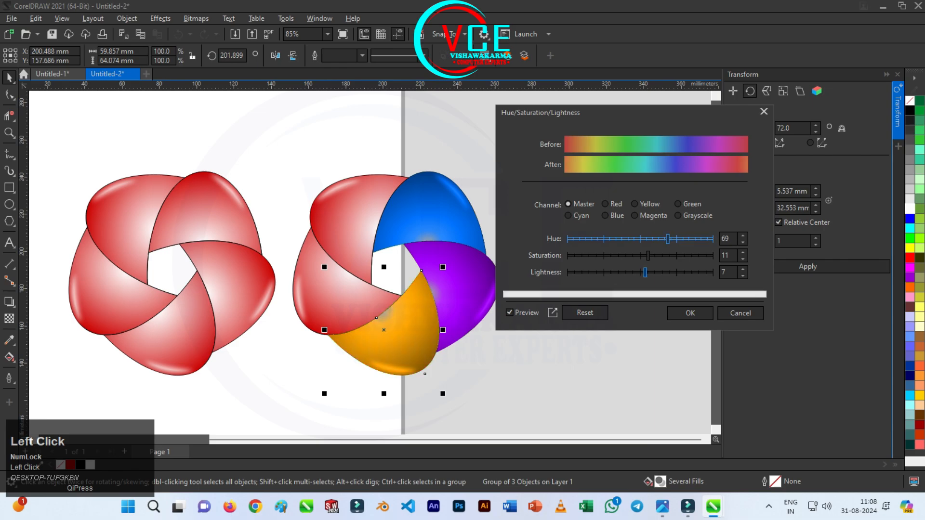
pyautogui.click(690, 313)
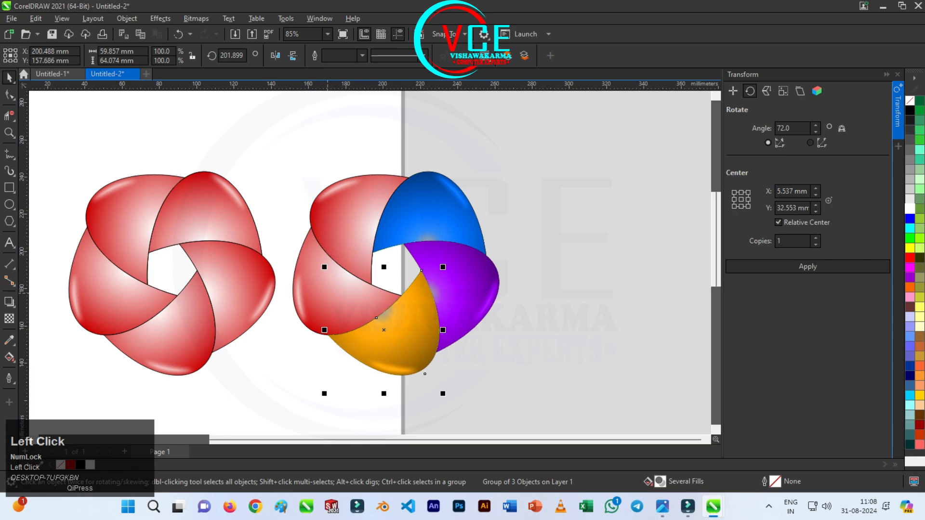
# Recolour the copied flower's lower-left petal lime green with Hue/Saturation/Lightness, using hue 109, saturation 11 and lightness 7
pyautogui.click(327, 292)
pyautogui.click(160, 18)
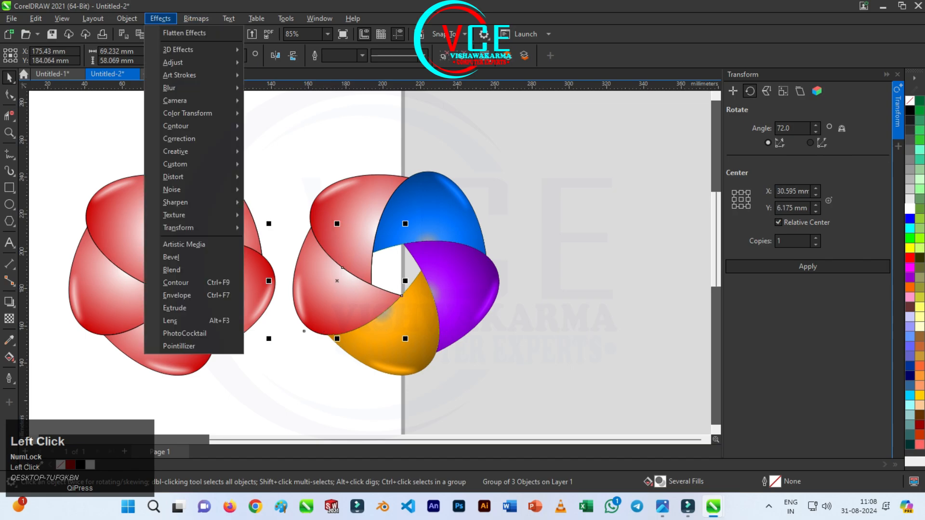
pyautogui.moveTo(176, 62)
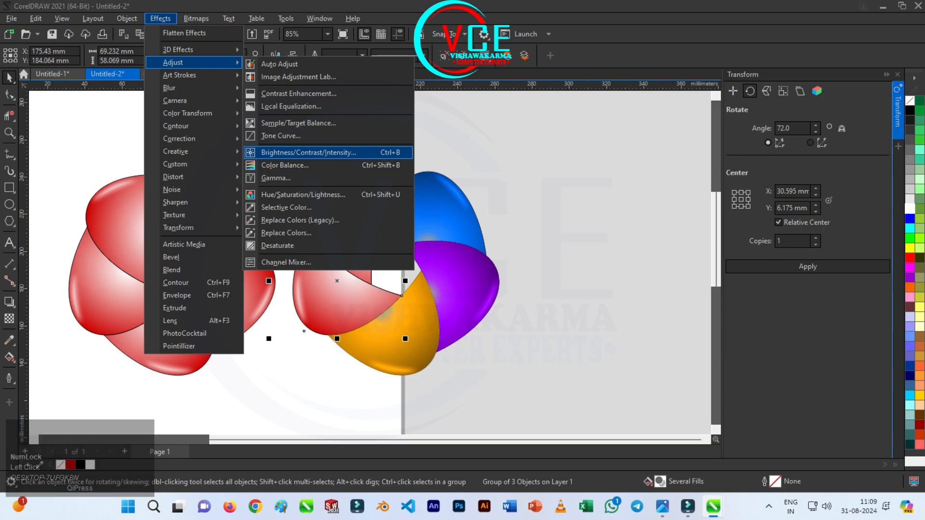
pyautogui.click(303, 194)
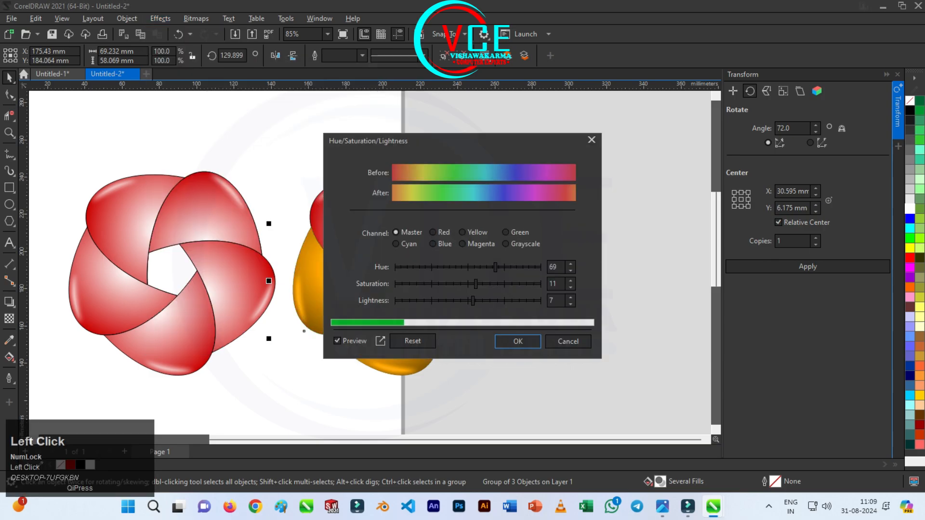
pyautogui.click(523, 267)
pyautogui.moveTo(521, 144); pyautogui.dragTo(677, 97)
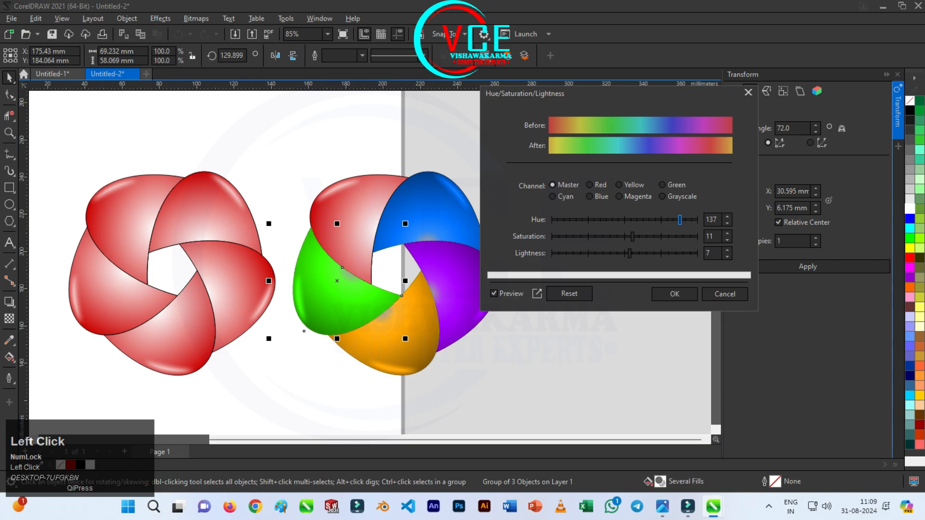
pyautogui.moveTo(679, 220); pyautogui.dragTo(661, 220)
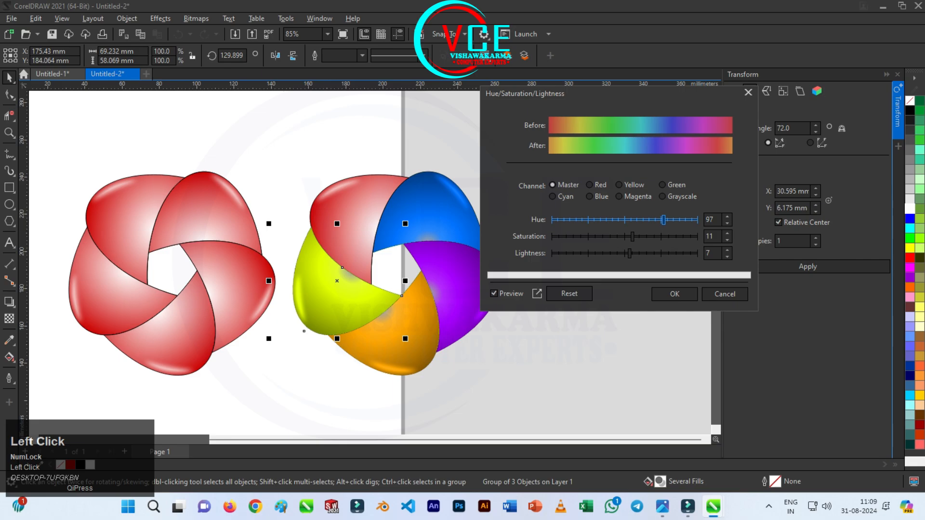
pyautogui.moveTo(663, 220); pyautogui.dragTo(669, 220)
pyautogui.click(674, 294)
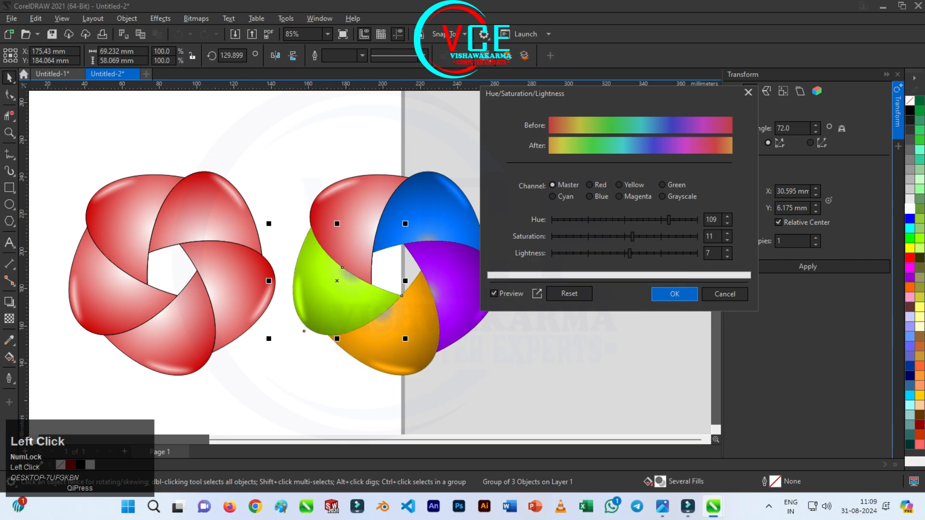
pyautogui.click(458, 147)
# Draw a rectangle about 273 by 147 mm covering both flowers and fill it with black
pyautogui.scroll(-2, 453, 147)
pyautogui.scroll(1, 486, 206)
pyautogui.scroll(1, 486, 216)
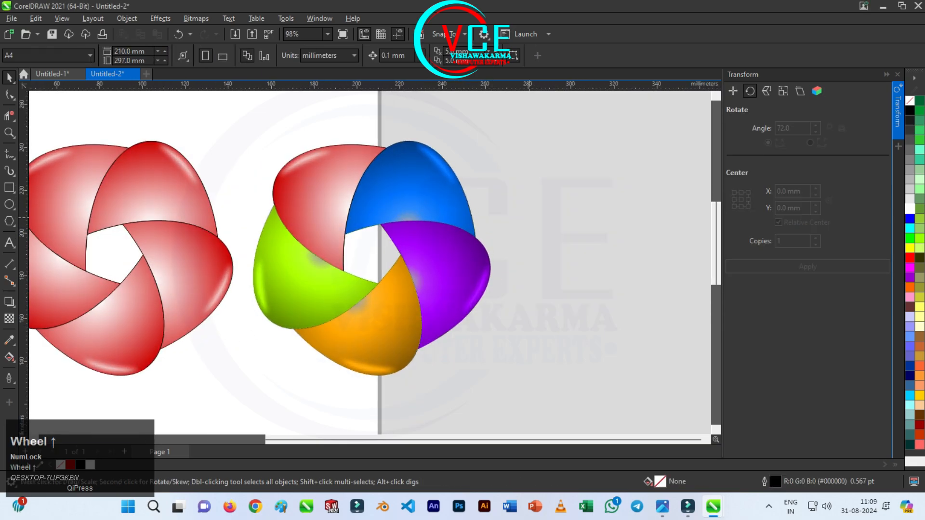
pyautogui.scroll(-1, 513, 126)
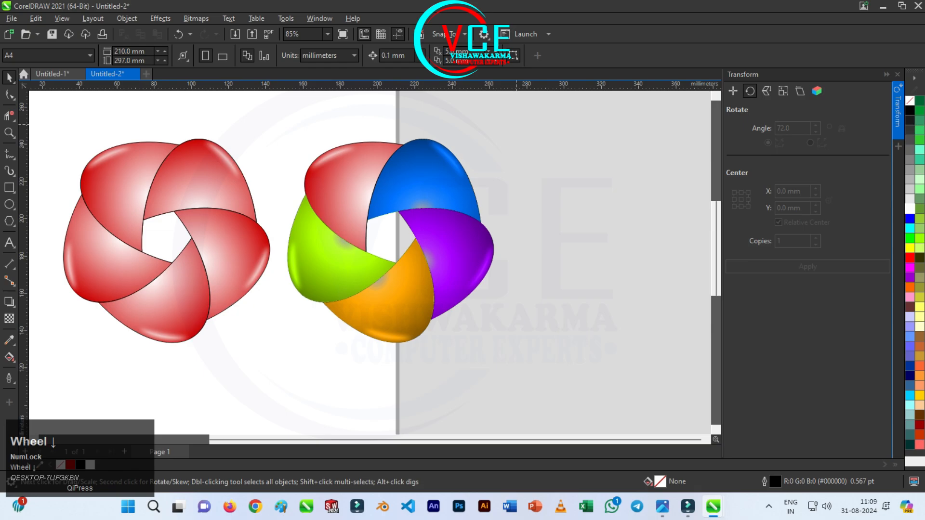
pyautogui.scroll(-1, 472, 115)
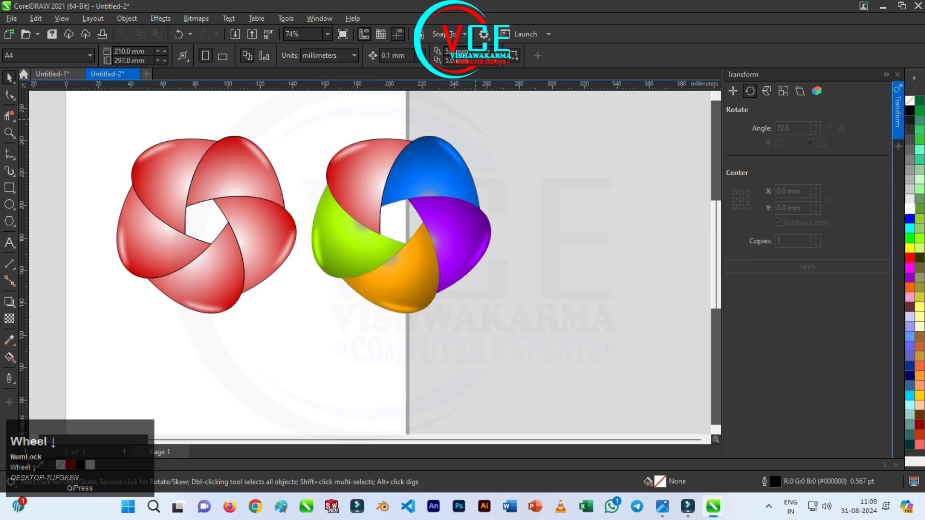
pyautogui.scroll(1, 66, 106)
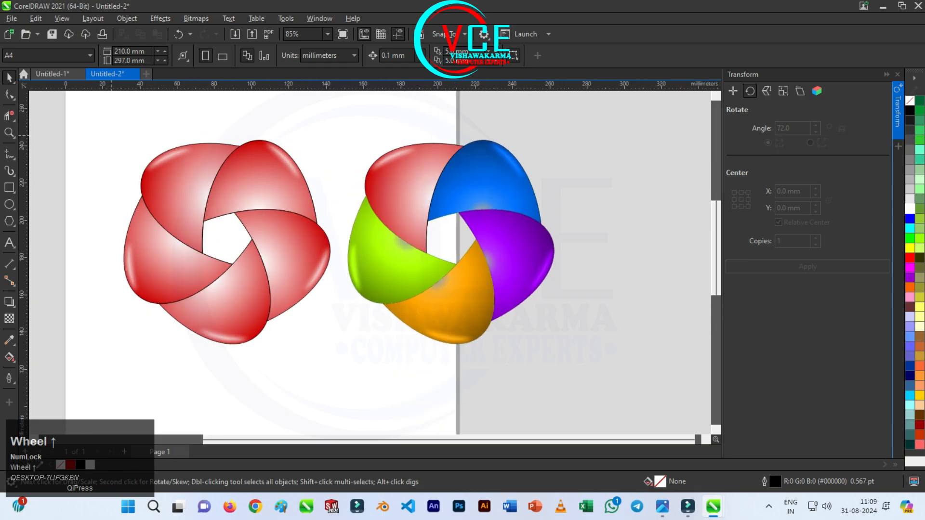
pyautogui.click(9, 187)
pyautogui.moveTo(88, 108); pyautogui.dragTo(597, 381)
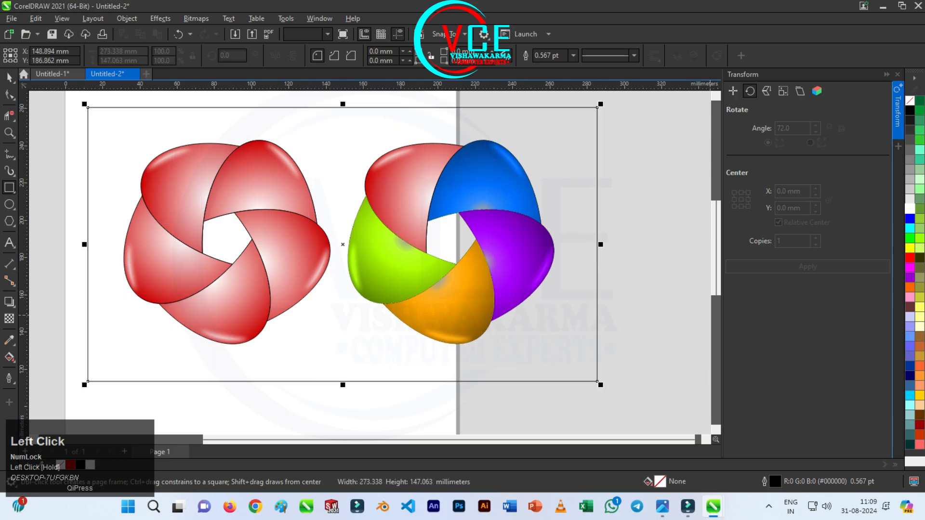
pyautogui.click(910, 110)
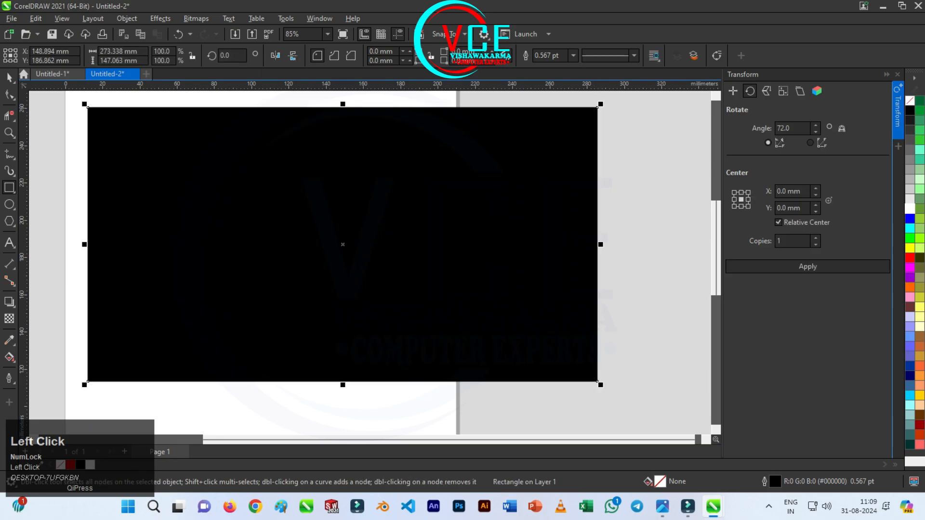
# Send the black rectangle behind both flowers as a background
pyautogui.click(9, 77)
pyautogui.rightClick(159, 123)
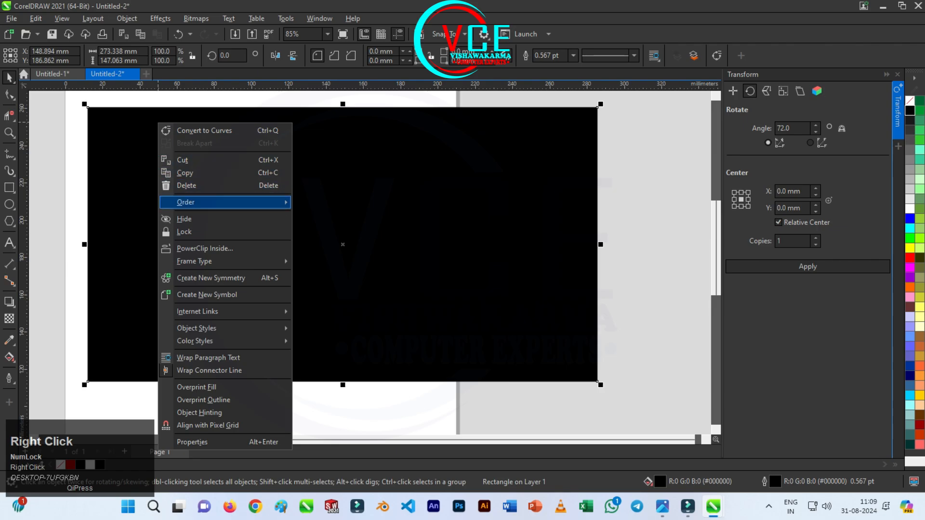
pyautogui.moveTo(282, 203)
pyautogui.click(327, 216)
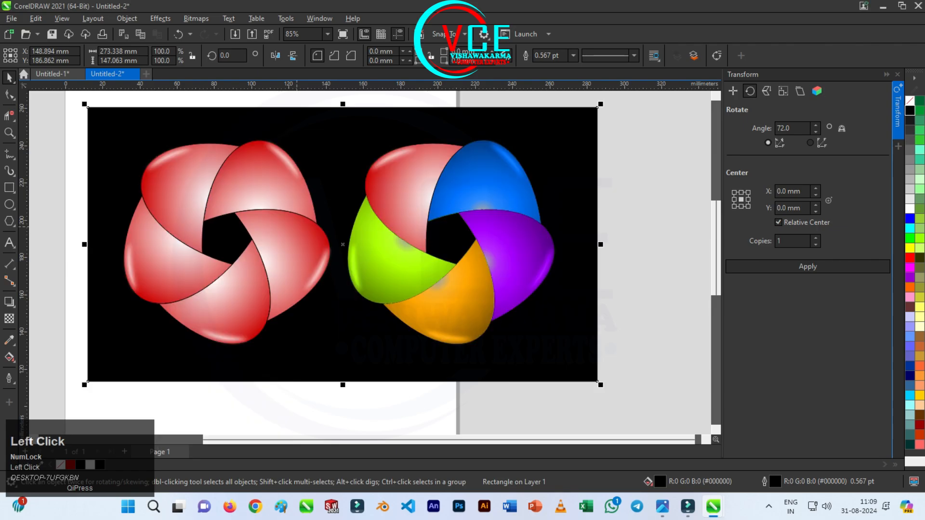
# Narrow the black background from both sides to about 258 mm wide
pyautogui.scroll(2, 343, 255)
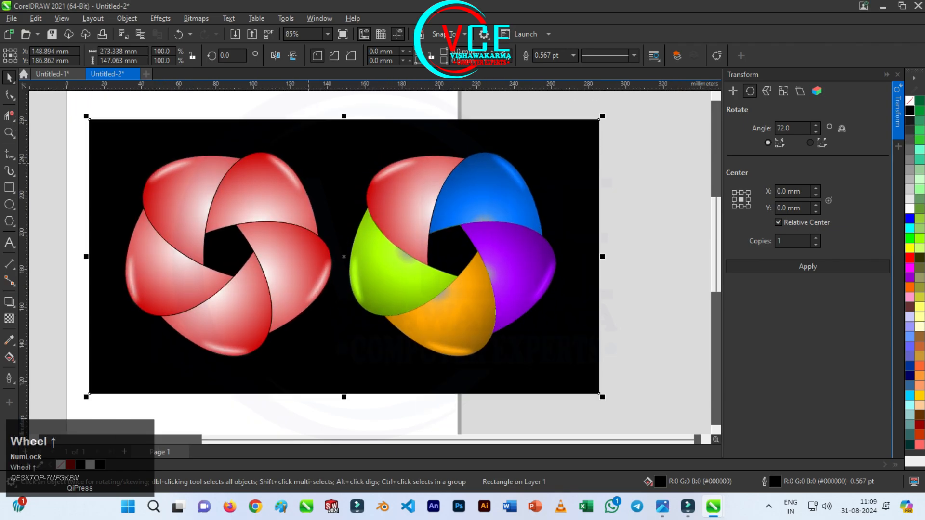
pyautogui.moveTo(602, 257); pyautogui.dragTo(583, 256)
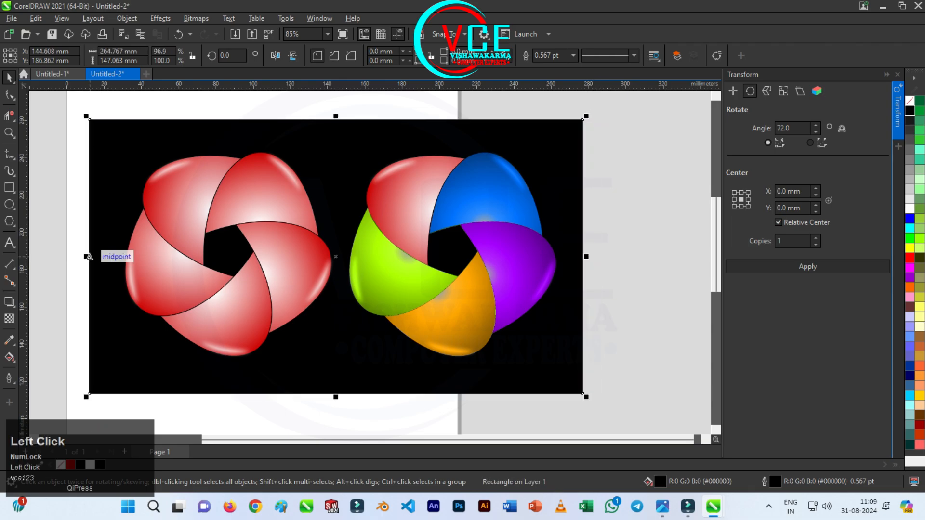
pyautogui.moveTo(89, 257); pyautogui.dragTo(101, 257)
# Draw a flat ellipse about 67 by 8 mm just below the red flower
pyautogui.scroll(-1, 101, 257)
pyautogui.scroll(1, 292, 347)
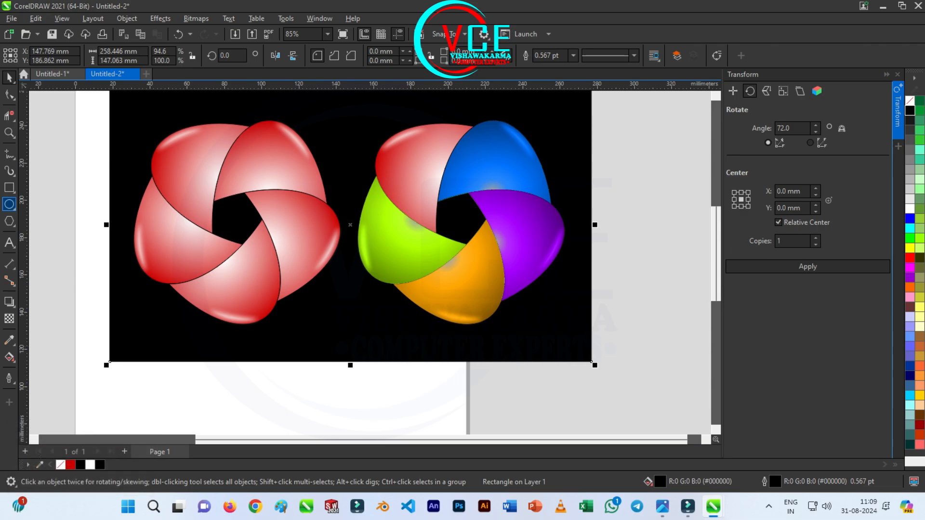
pyautogui.click(9, 204)
pyautogui.moveTo(180, 326); pyautogui.dragTo(312, 348)
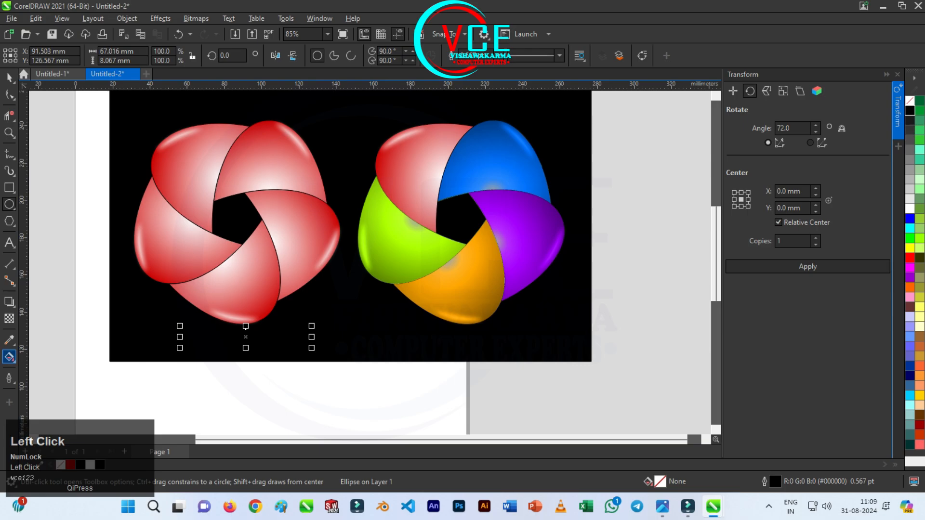
# Fill the flat ellipse with dark red #BA0000
pyautogui.moveTo(9, 357); pyautogui.dragTo(48, 369)
pyautogui.click(48, 369)
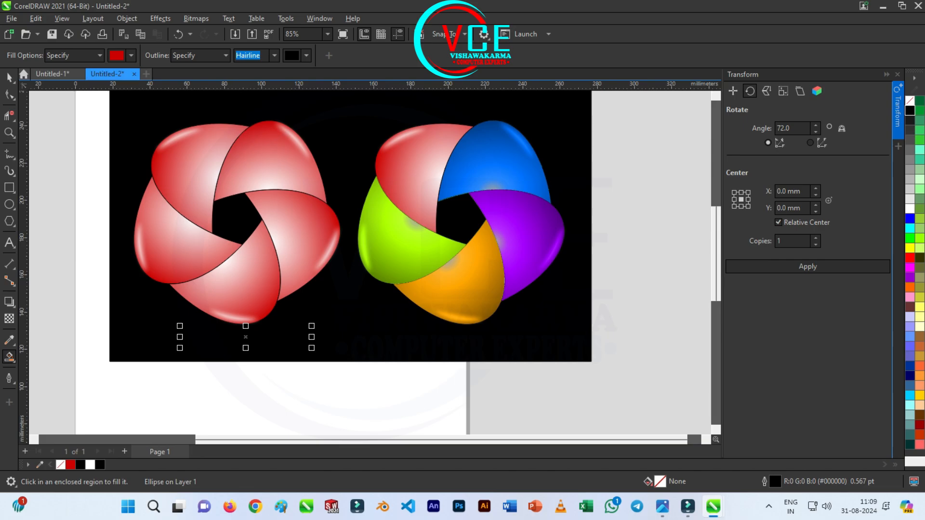
pyautogui.click(909, 259)
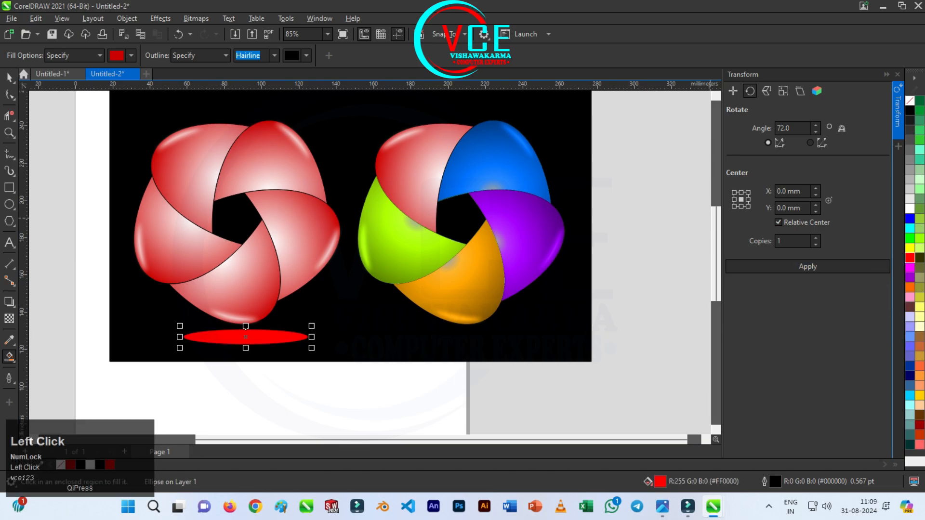
pyautogui.click(909, 258)
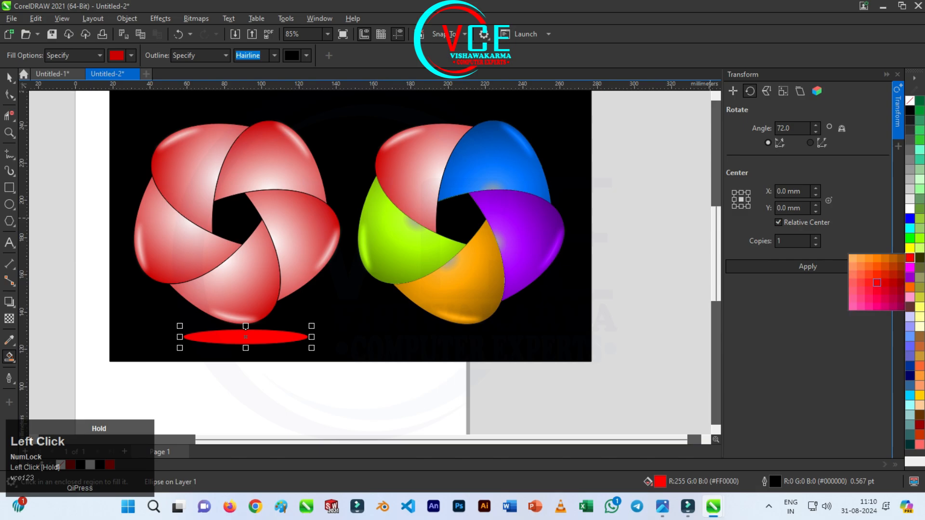
pyautogui.click(893, 282)
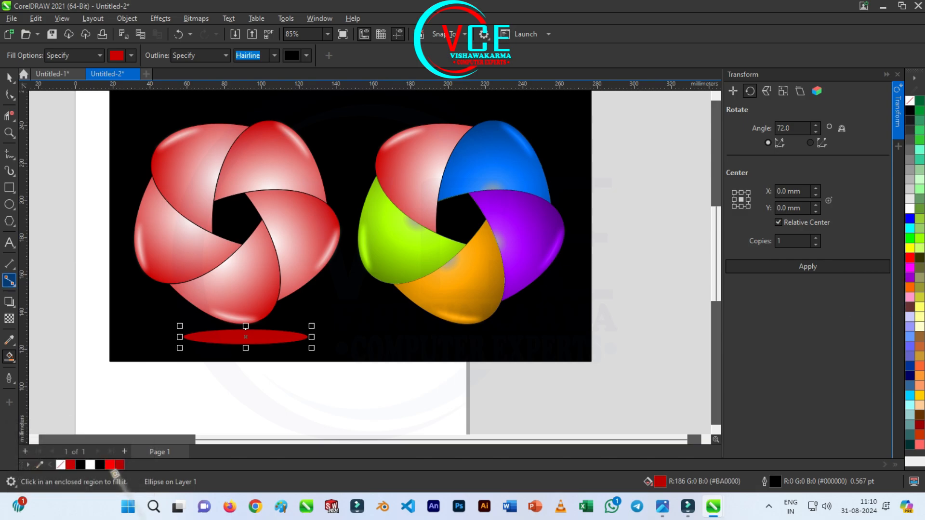
# Apply an elliptical fountain transparency to the dark red ellipse so it fades from its centre to its edges
pyautogui.click(9, 319)
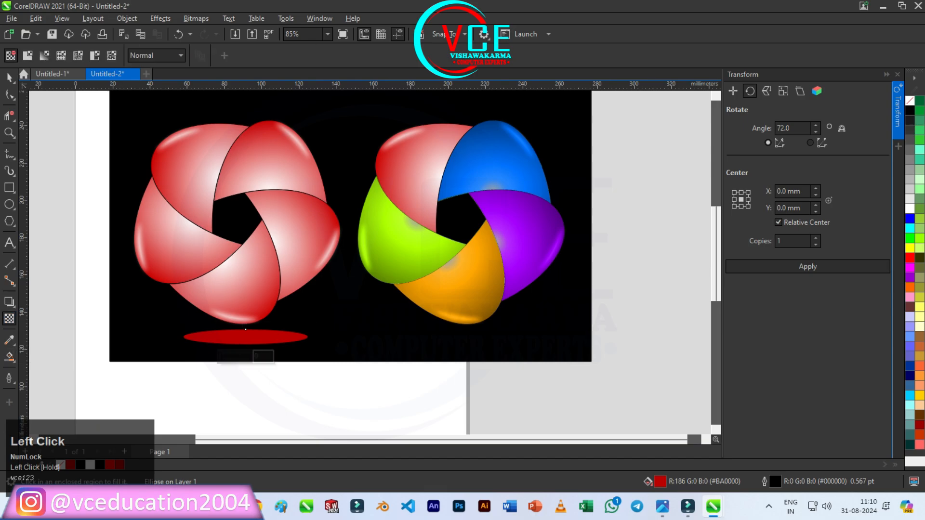
pyautogui.moveTo(246, 329); pyautogui.dragTo(308, 337)
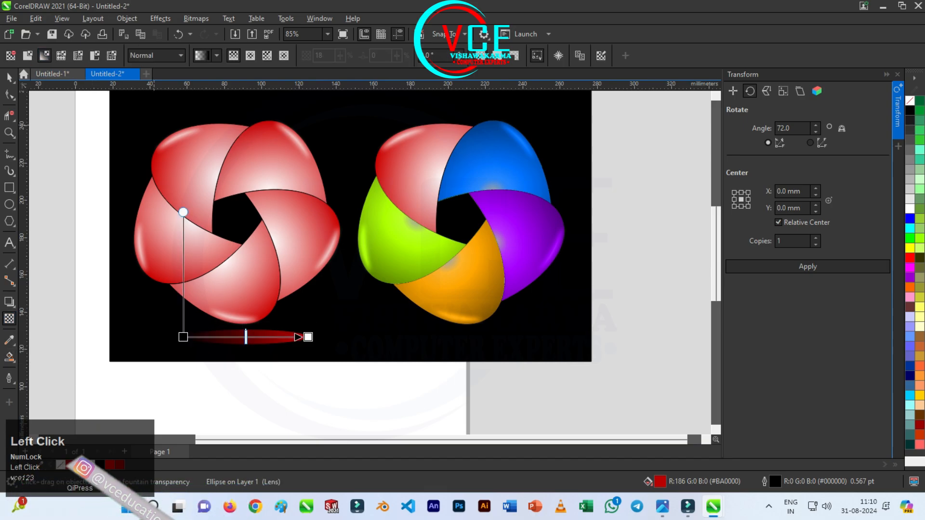
pyautogui.scroll(3, 236, 336)
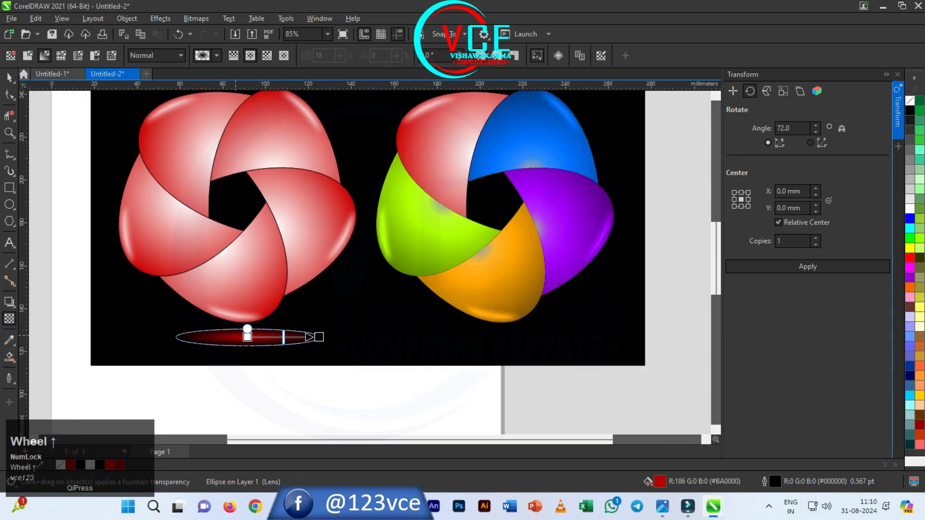
pyautogui.click(10, 77)
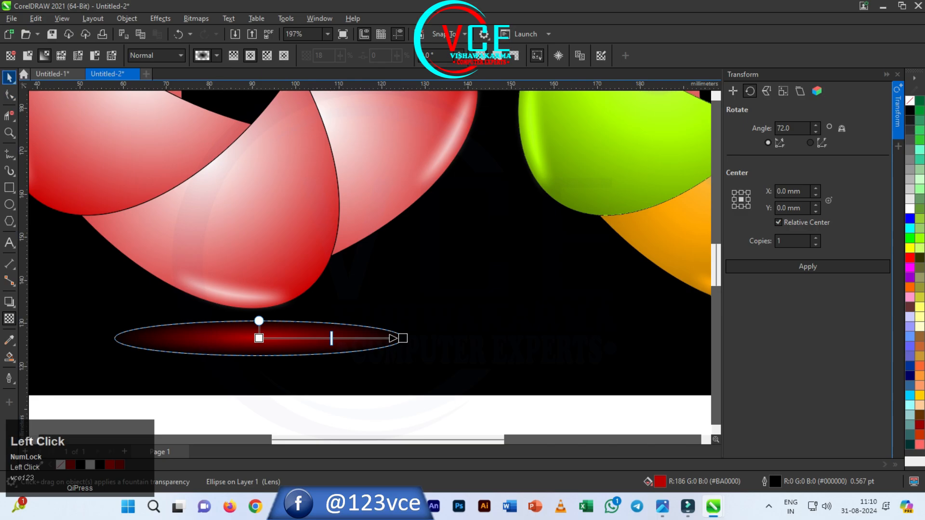
# Place a copy of the faded red ellipse about 117 mm to the right, beneath the multicoloured flower
pyautogui.scroll(-3, 221, 311)
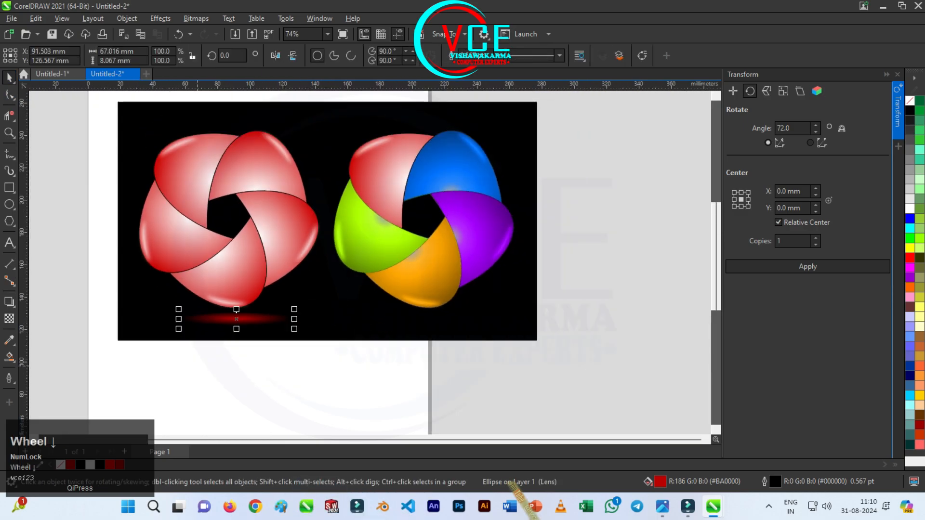
pyautogui.moveTo(236, 318); pyautogui.dragTo(426, 319)
pyautogui.rightClick(426, 319)
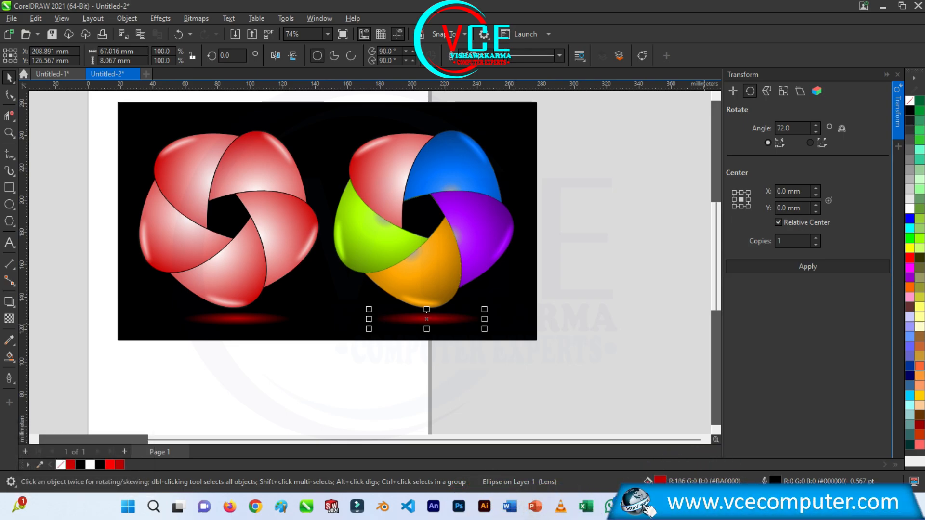
# Recolour the copied ellipse light orange #FF9933 after trying #FF6600 and #FFCC00, and deselect it
pyautogui.click(910, 288)
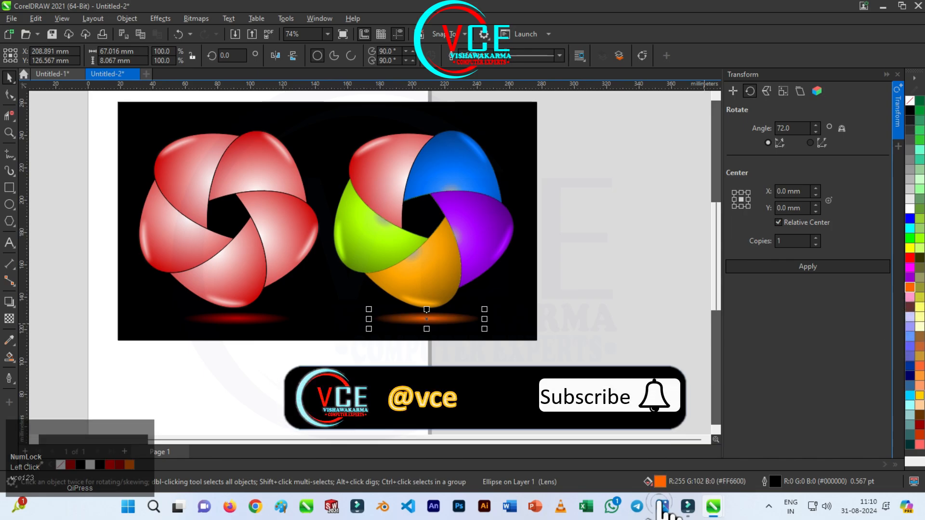
pyautogui.click(919, 396)
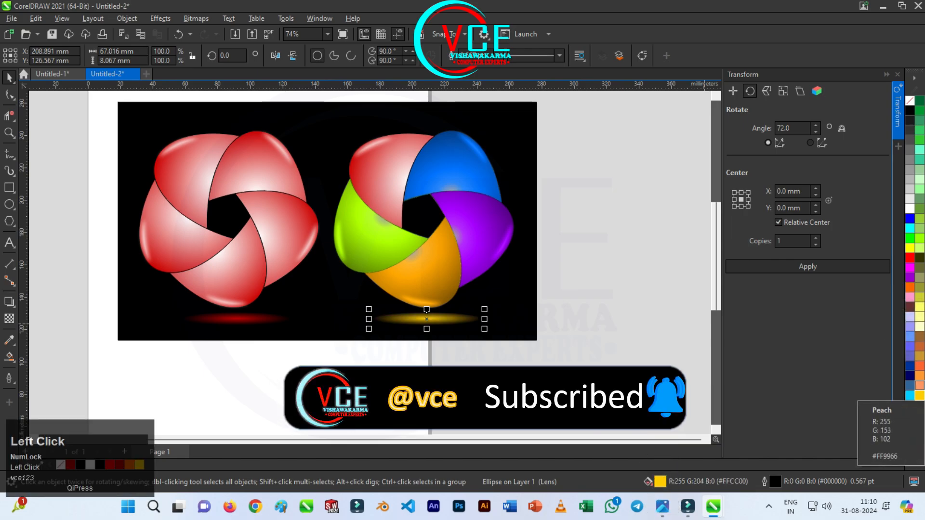
pyautogui.click(919, 375)
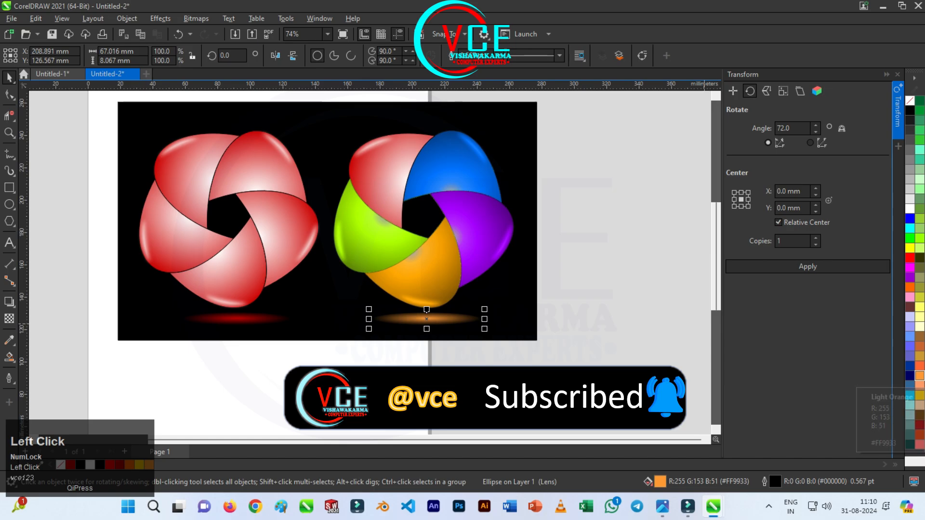
pyautogui.click(511, 380)
pyautogui.scroll(-2, 591, 342)
pyautogui.scroll(4, 398, 241)
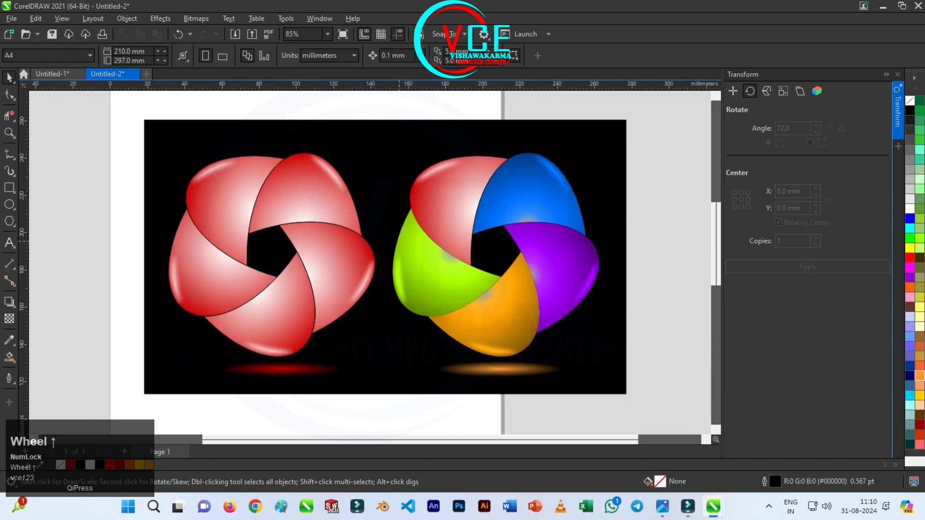